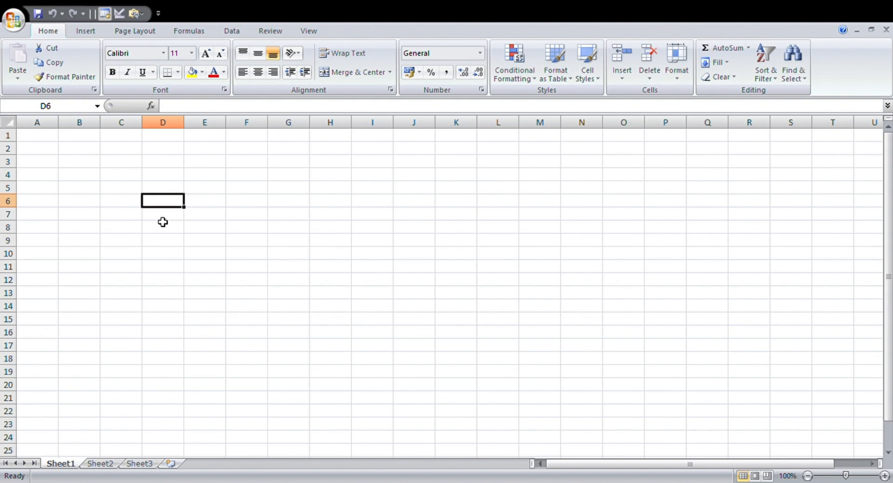
Step: Enter =RANDBETWEEN(10,100) in cell D6 and fill the formula down through D12
{"action": "type", "text": "="}
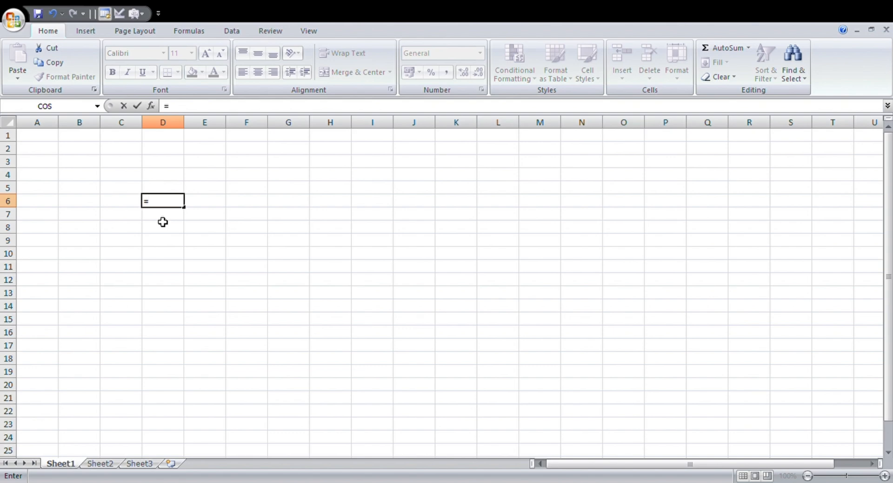
{"action": "type", "text": "rand"}
{"action": "double_click", "coordinate": [159, 219]}
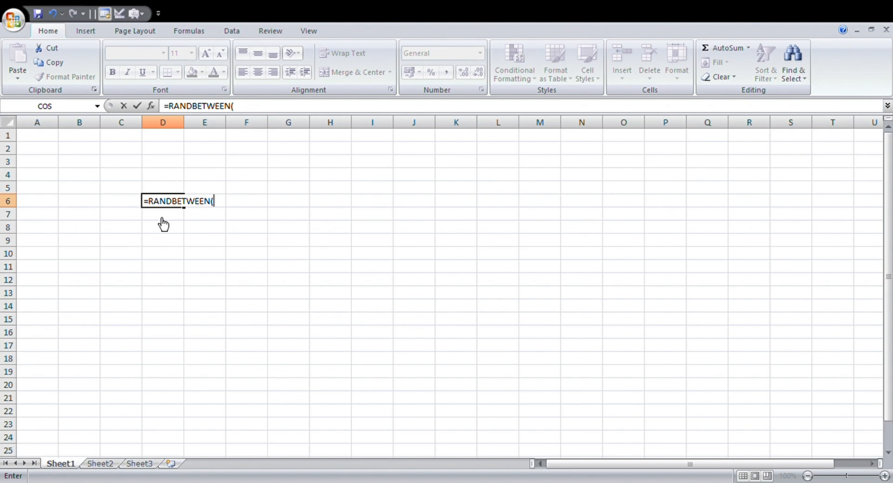
{"action": "type", "text": "10,"}
{"action": "type", "text": "100"}
{"action": "key", "text": "Return"}
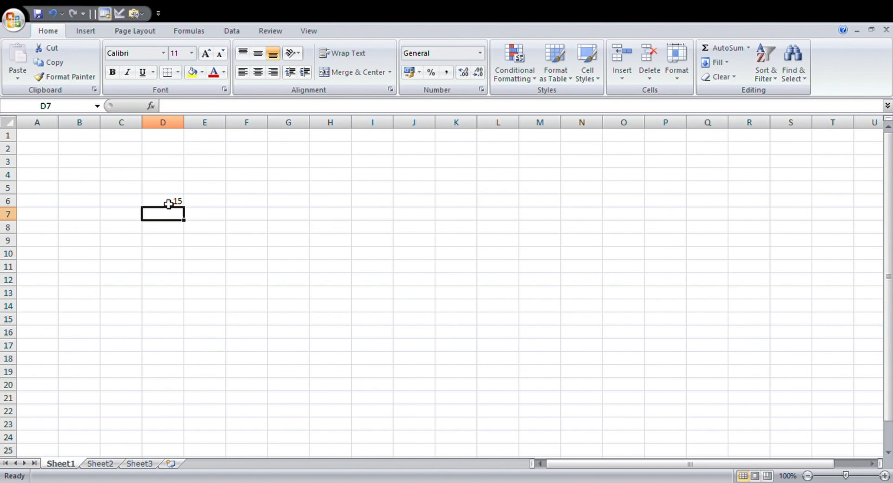
{"action": "left_click", "coordinate": [168, 203]}
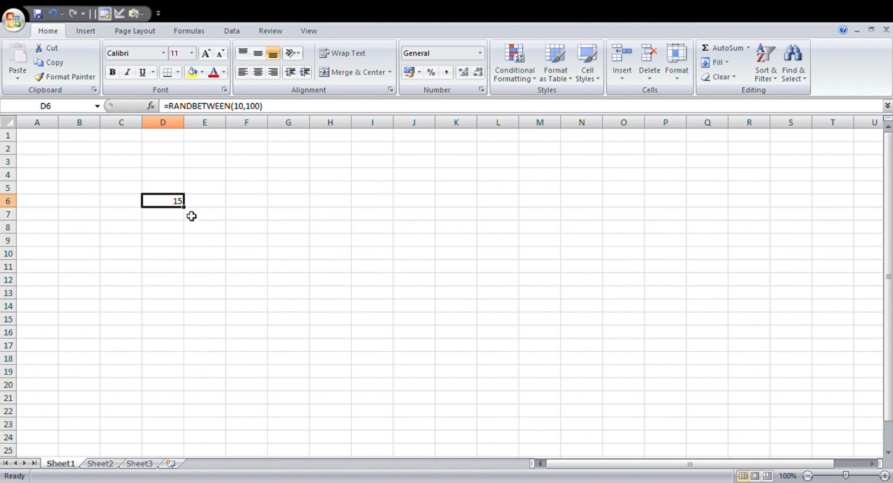
{"action": "left_click_drag", "start_coordinate": [189, 213], "coordinate": [186, 293]}
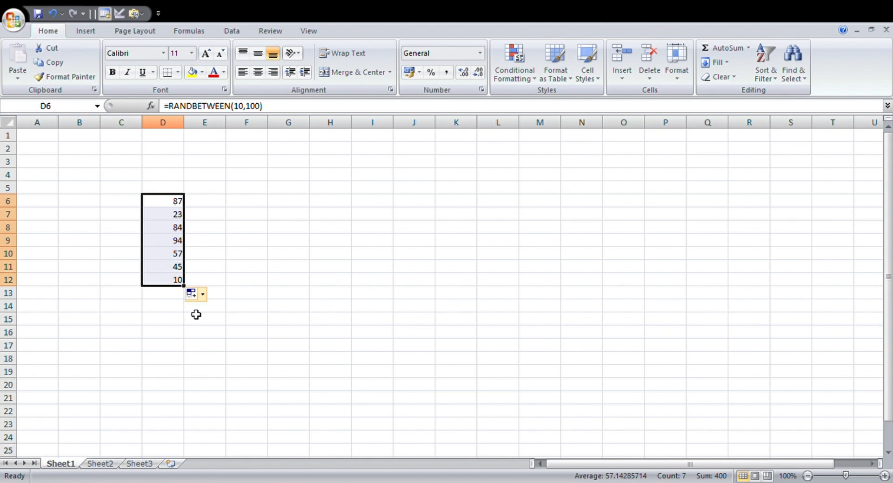
Step: Enter the text h in cell F9
{"action": "left_click", "coordinate": [233, 240]}
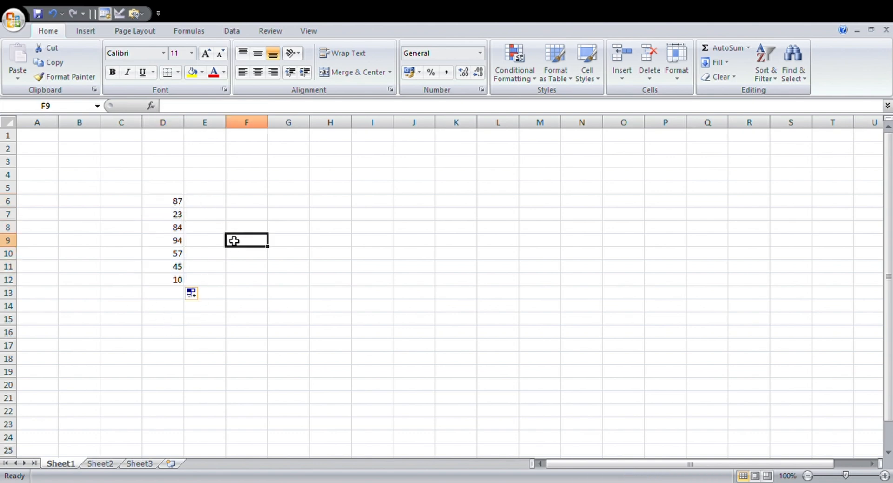
{"action": "type", "text": "h"}
{"action": "key", "text": "Return"}
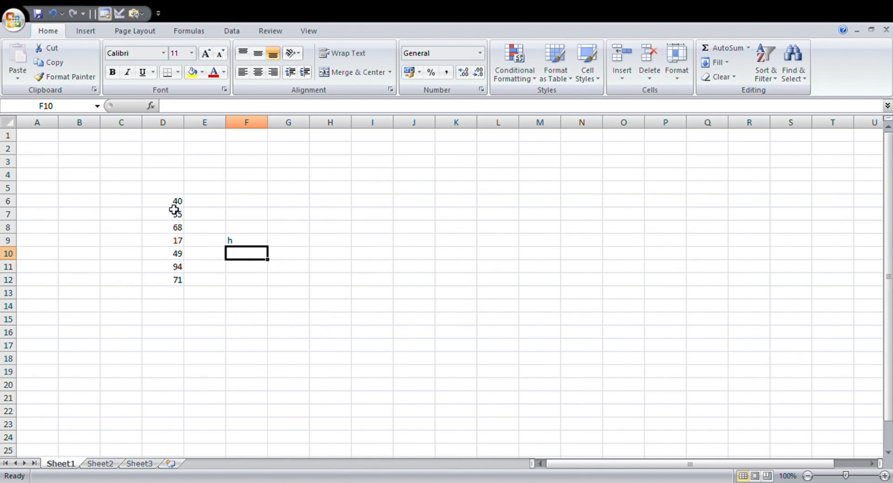
Step: Replace the RANDBETWEEN formulas in D6:D12 with their static values, and check individual cells in the range
{"action": "left_click_drag", "start_coordinate": [174, 202], "coordinate": [178, 280]}
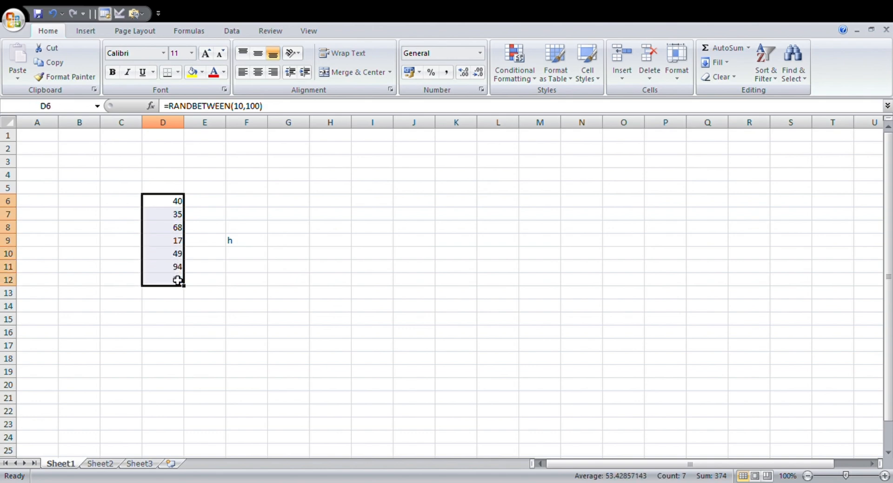
{"action": "key", "text": "ctrl+c"}
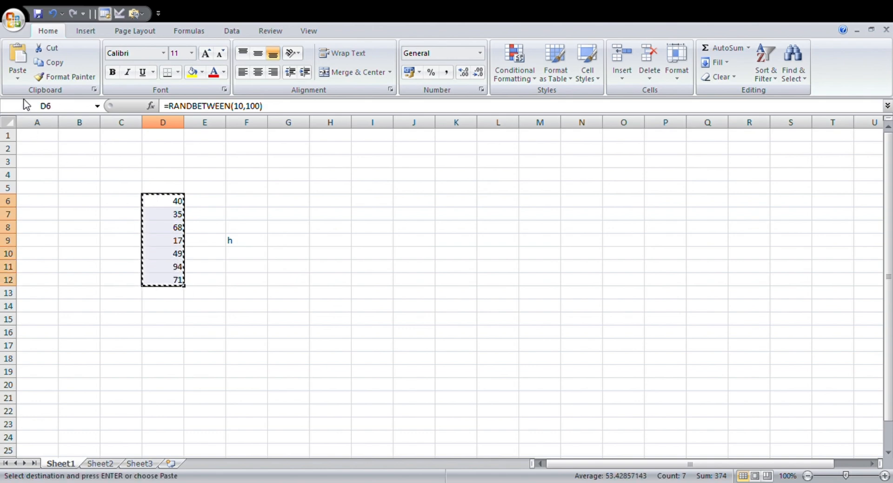
{"action": "left_click", "coordinate": [54, 130]}
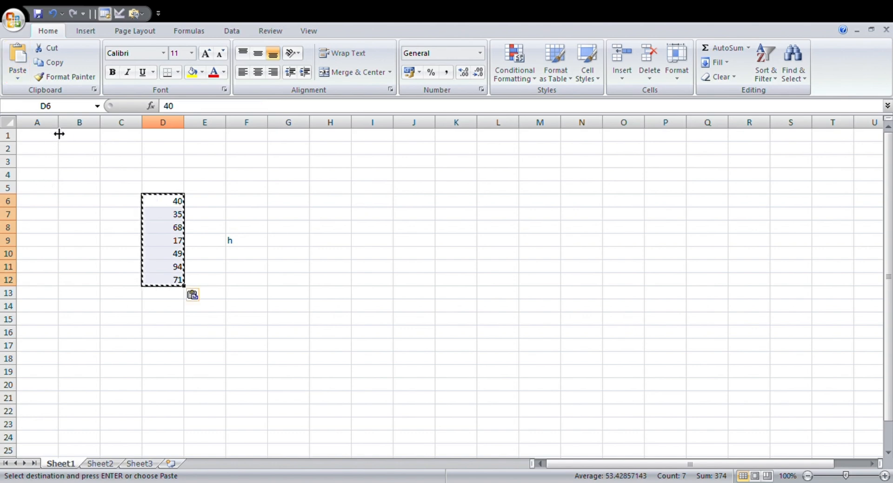
{"action": "left_click", "coordinate": [173, 214]}
{"action": "left_click", "coordinate": [179, 254]}
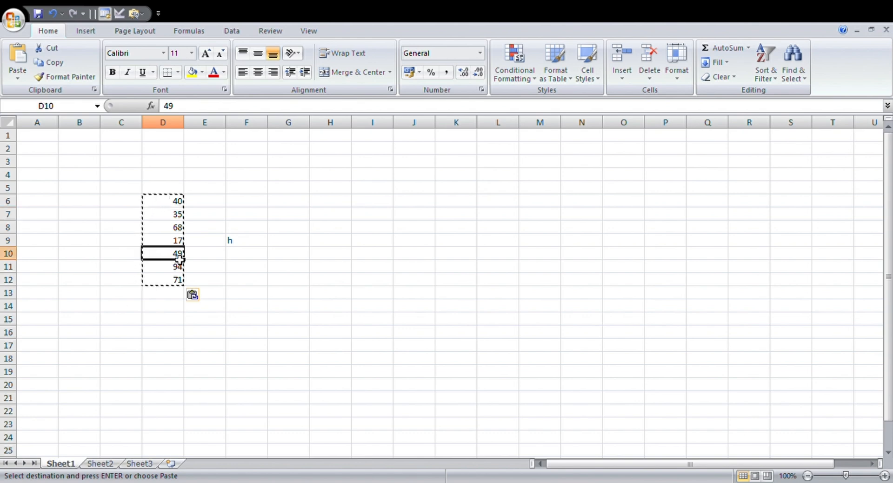
{"action": "left_click", "coordinate": [181, 213]}
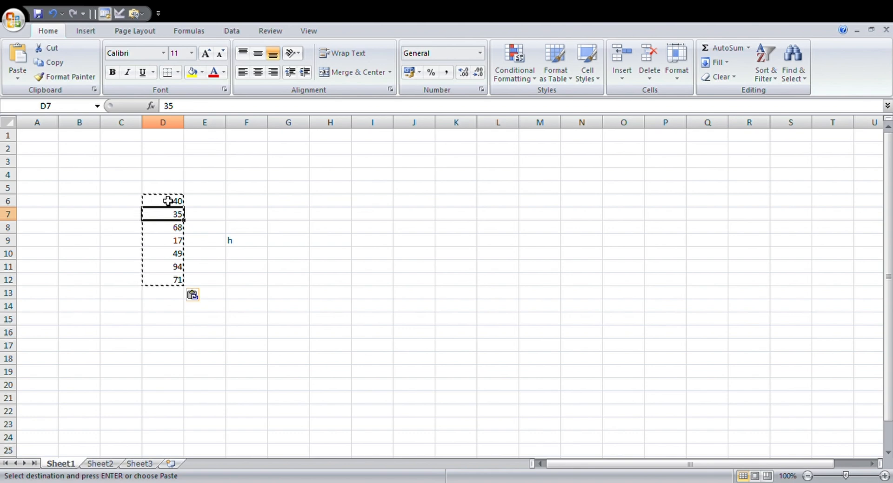
Step: Format the numbers in D6:D12 with the Ajantha font at size 24
{"action": "left_click_drag", "start_coordinate": [168, 201], "coordinate": [159, 281]}
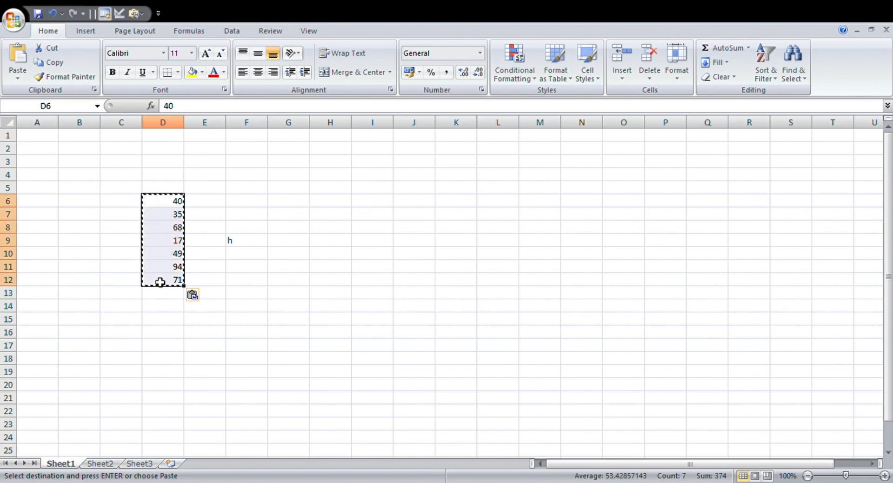
{"action": "left_click", "coordinate": [164, 56]}
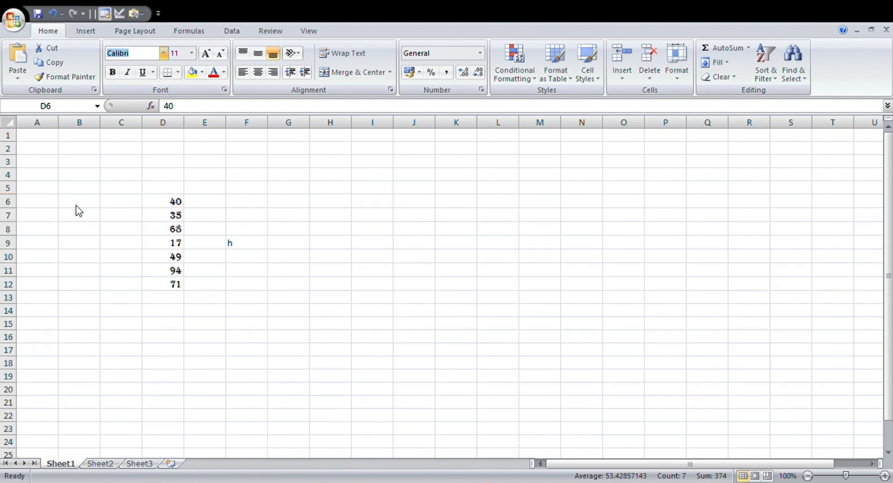
{"action": "left_click", "coordinate": [80, 172]}
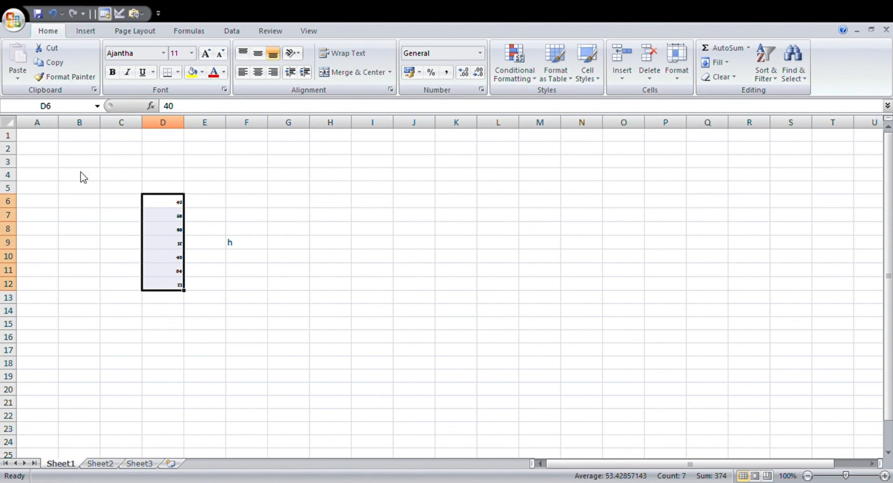
{"action": "left_click", "coordinate": [192, 54]}
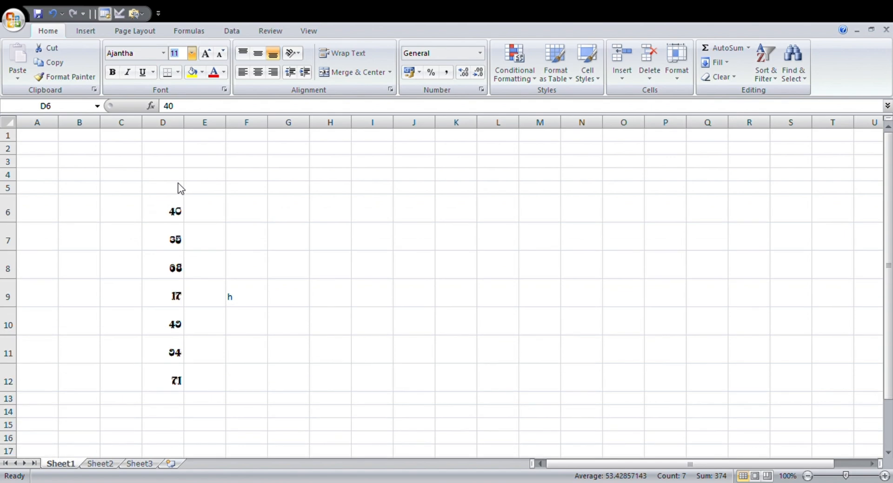
{"action": "left_click", "coordinate": [180, 183]}
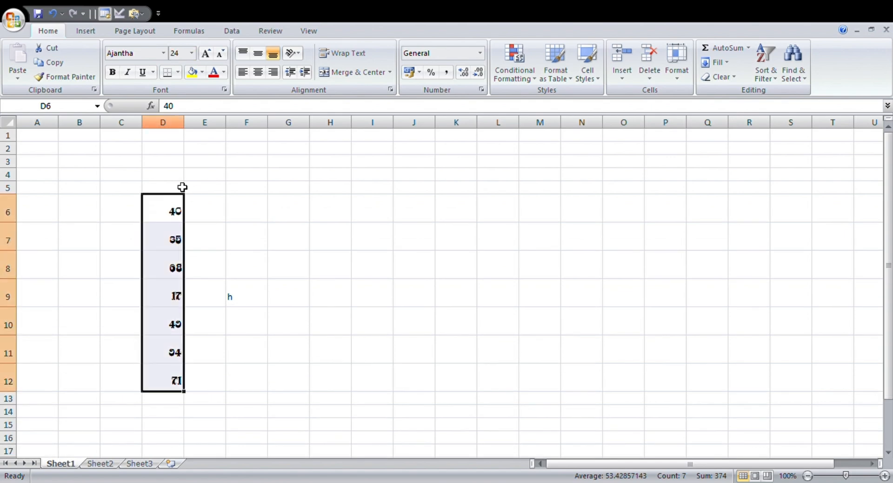
Step: Increase the font size of D6:D12 stepwise to 48 and reduce it stepwise to 26
{"action": "left_click", "coordinate": [205, 54]}
{"action": "left_click", "coordinate": [205, 54]}
{"action": "left_click", "coordinate": [205, 54]}
{"action": "left_click", "coordinate": [205, 53]}
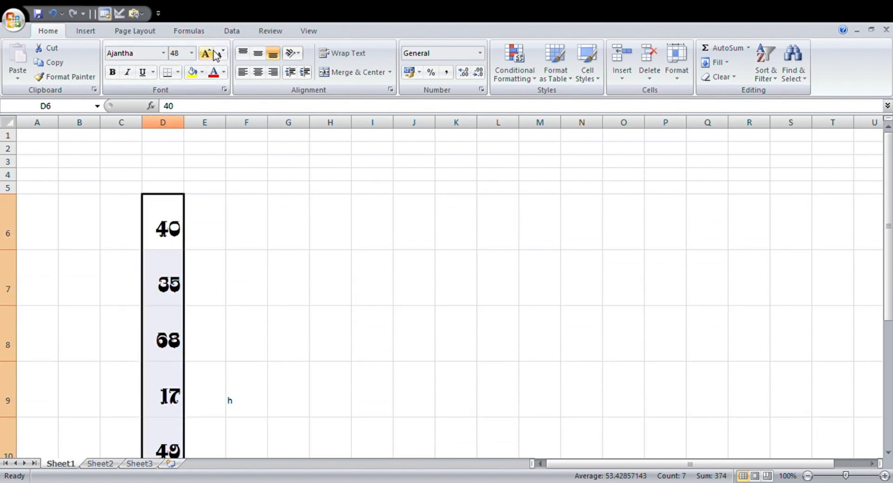
{"action": "left_click", "coordinate": [221, 54]}
{"action": "left_click", "coordinate": [220, 54]}
{"action": "left_click", "coordinate": [220, 54]}
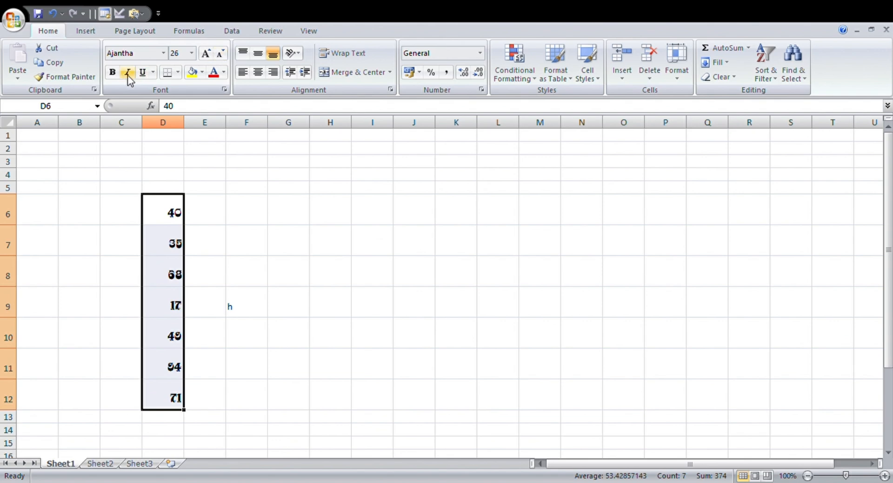
Step: Make the numbers in D6:D12 bold, italic and underlined
{"action": "left_click", "coordinate": [113, 73]}
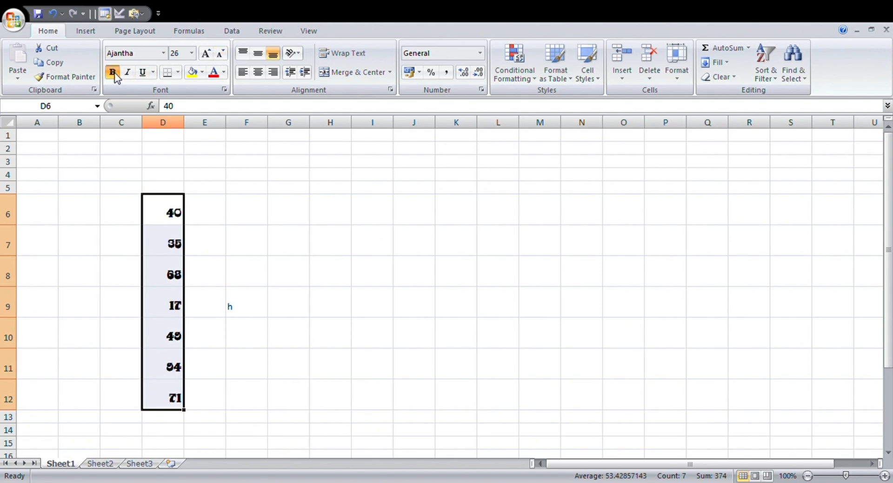
{"action": "left_click", "coordinate": [127, 74]}
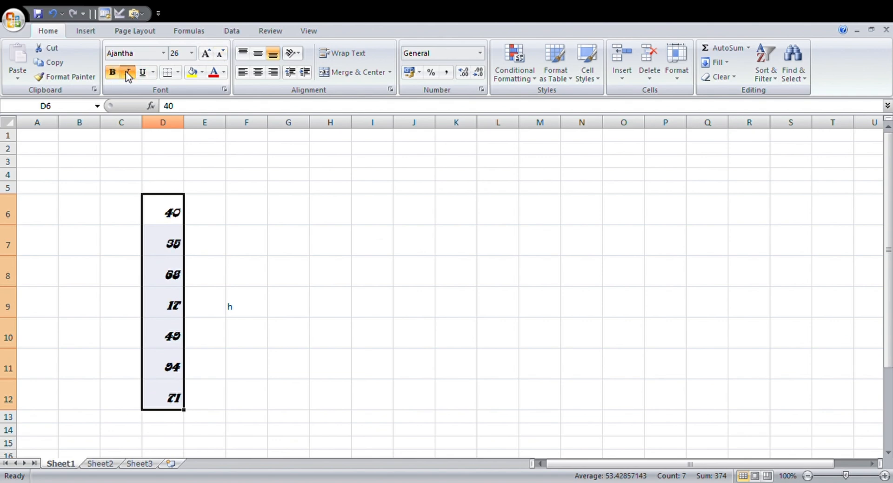
{"action": "left_click", "coordinate": [143, 73]}
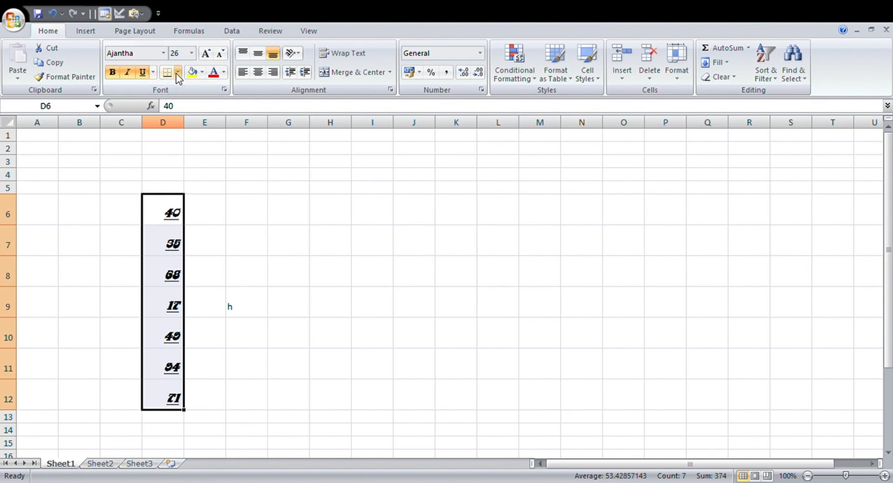
Step: Add an outside border around D6:D12 and fill the cells with yellow
{"action": "left_click", "coordinate": [110, 212]}
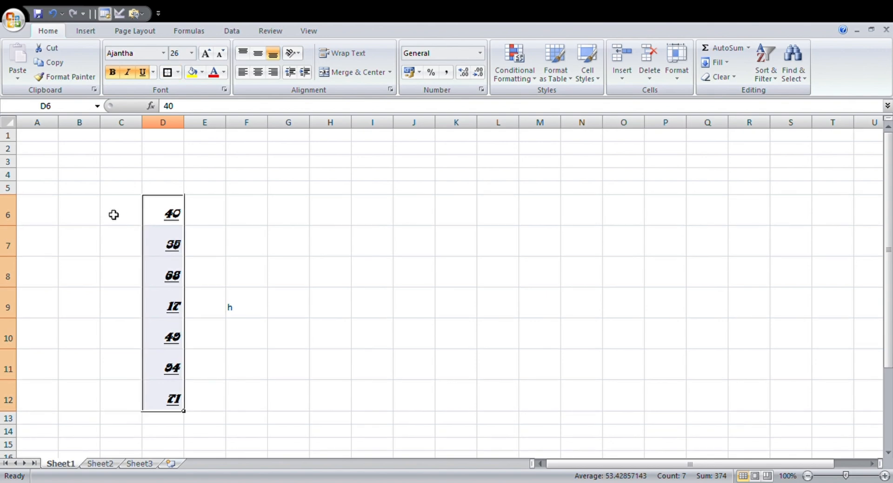
{"action": "left_click", "coordinate": [191, 73]}
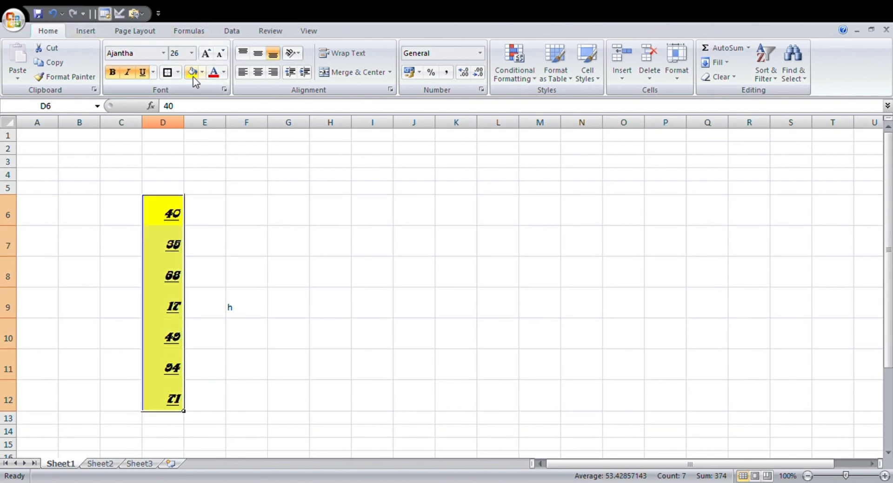
Step: Try a pale font colour on the numbers in D6:D12, and change the font colour to red
{"action": "left_click", "coordinate": [223, 74]}
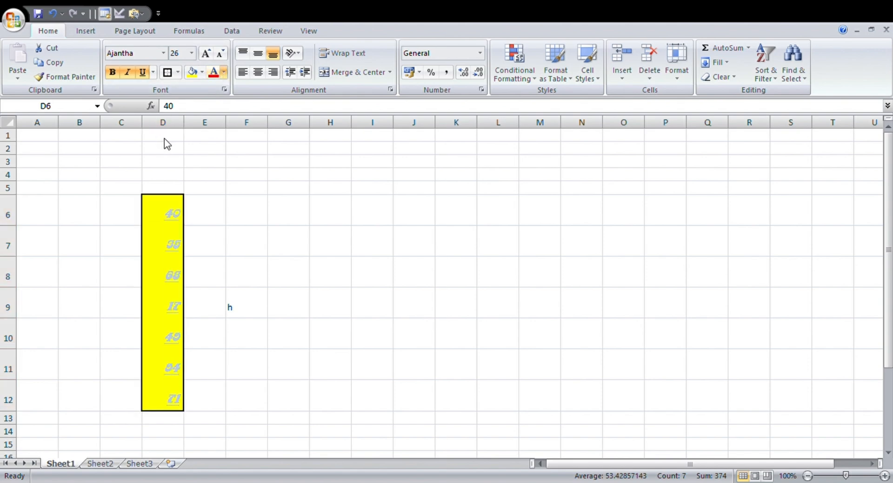
{"action": "left_click", "coordinate": [165, 139]}
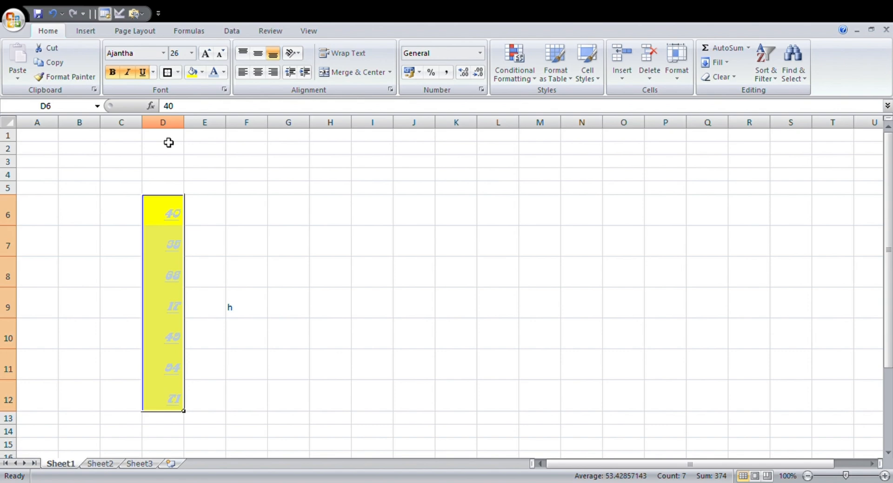
{"action": "left_click", "coordinate": [226, 71]}
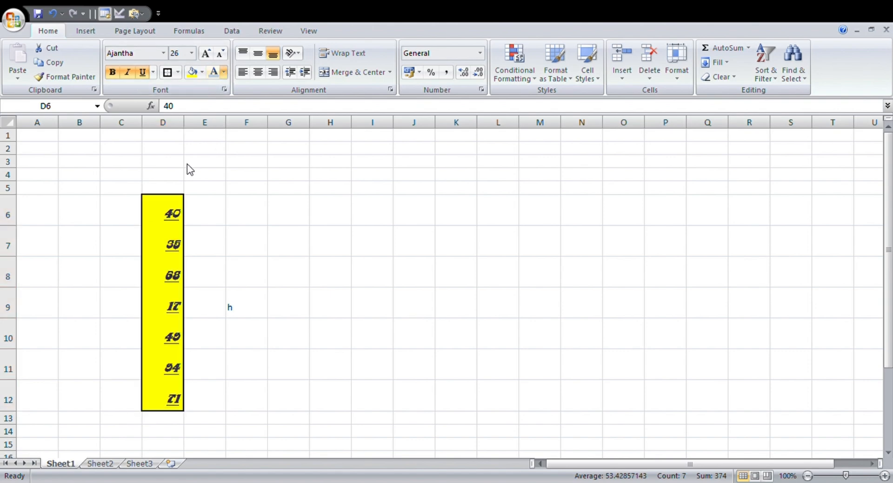
{"action": "left_click", "coordinate": [131, 188]}
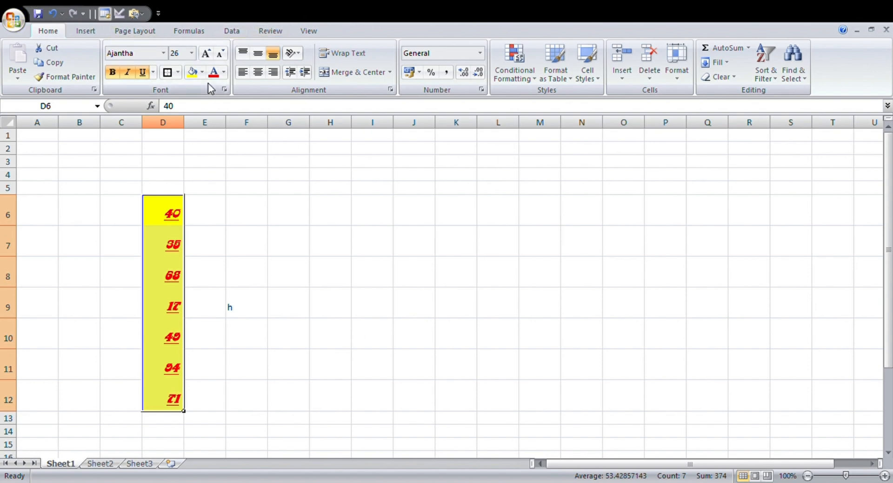
Step: Align the numbers in D6:D12 vertically to the middle and apply left, centre and right horizontal alignment in turn
{"action": "left_click", "coordinate": [243, 53]}
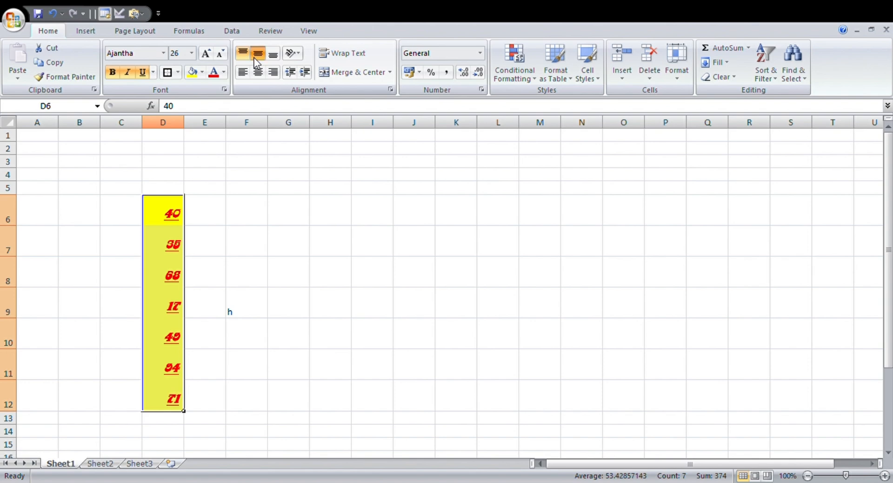
{"action": "left_click", "coordinate": [254, 58]}
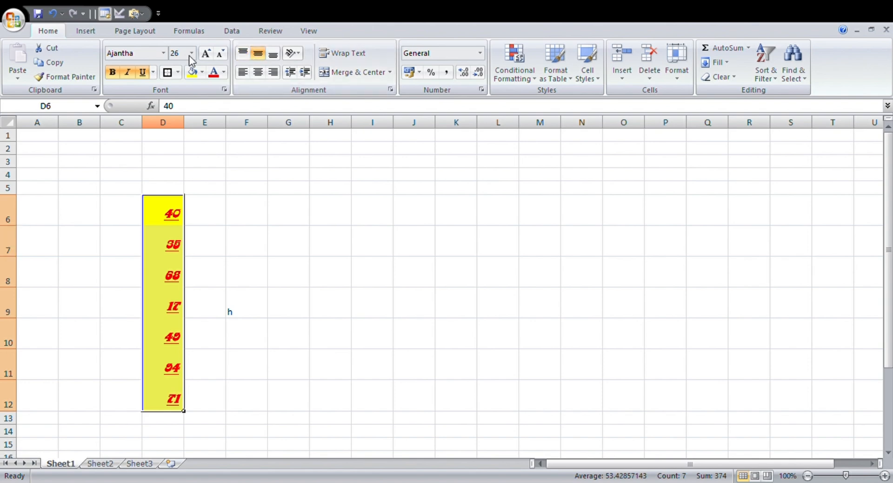
{"action": "left_click", "coordinate": [247, 71]}
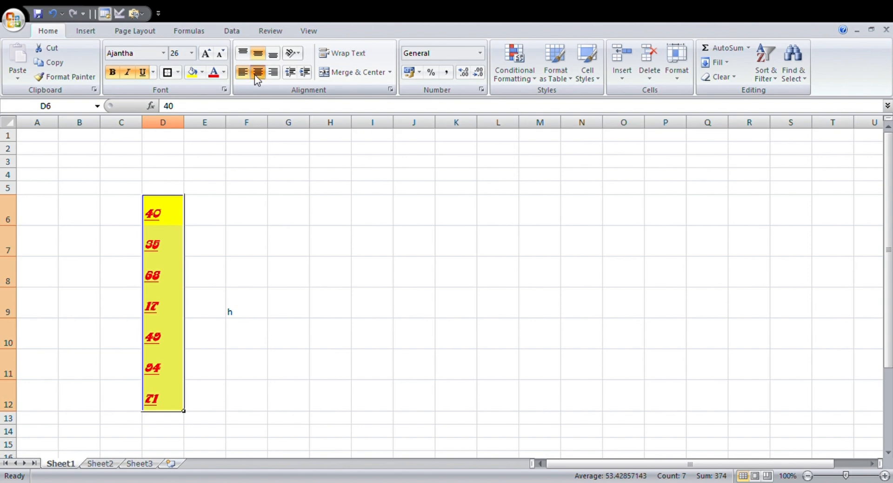
{"action": "left_click", "coordinate": [255, 75]}
{"action": "left_click", "coordinate": [272, 73]}
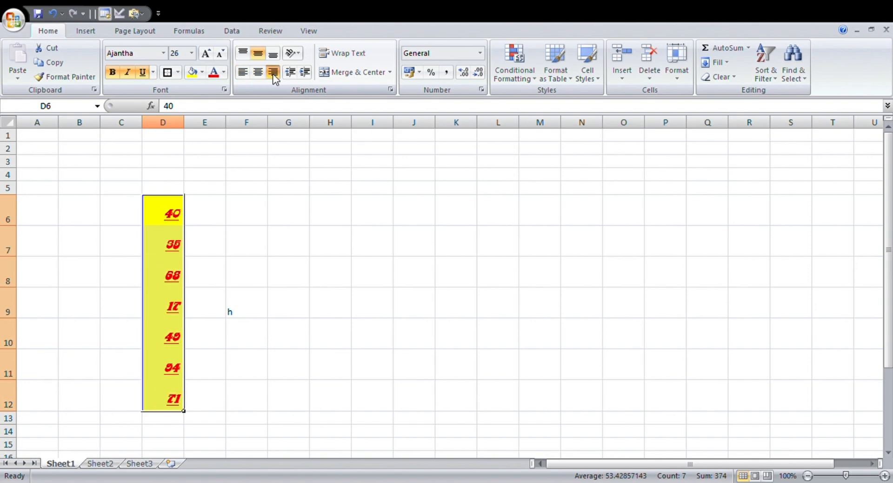
Step: Select row 6 across the sheet and undo the right alignment of D6:D12
{"action": "left_click_drag", "start_coordinate": [12, 214], "coordinate": [20, 216]}
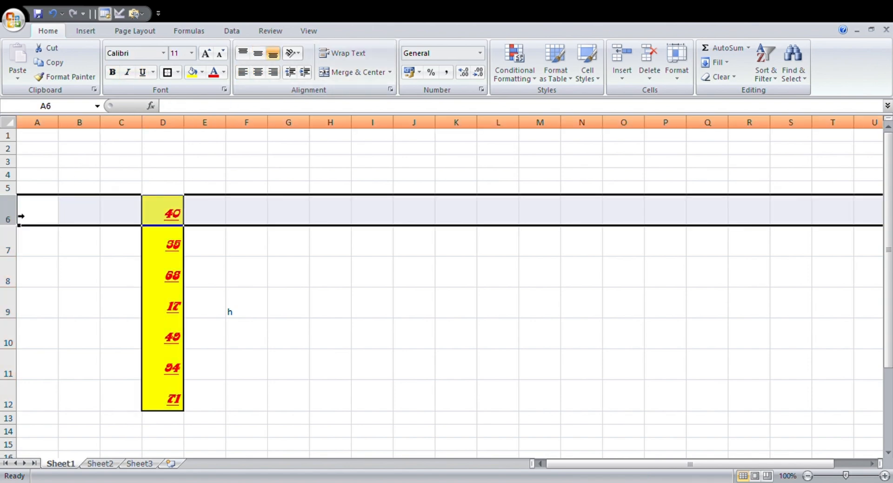
{"action": "key", "text": "ctrl+shift+Right"}
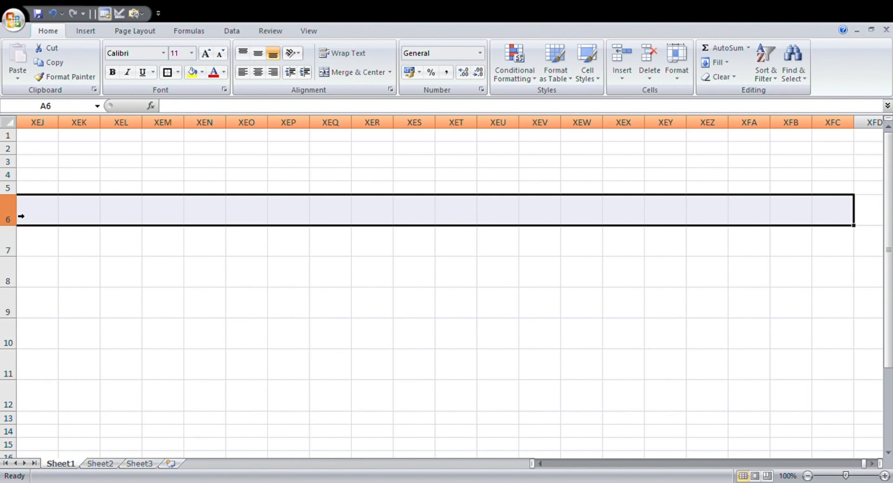
{"action": "key", "text": "ctrl+z"}
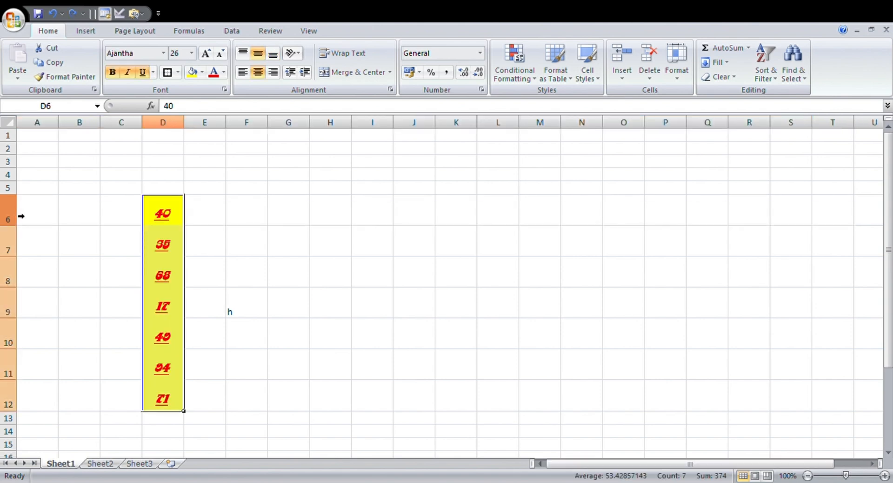
Step: Select rows 6 to 12 and increase their height together
{"action": "key", "text": "shift+Down"}
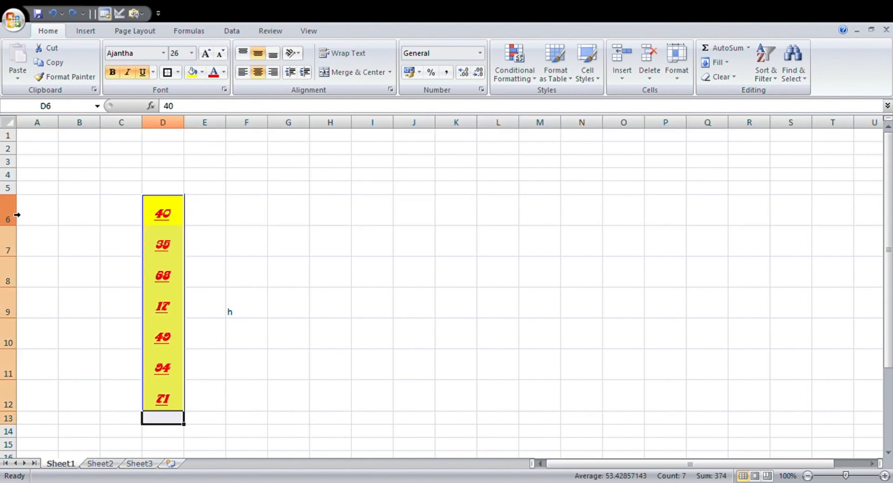
{"action": "left_click", "coordinate": [17, 215]}
{"action": "key", "text": "shift+Down"}
{"action": "key", "text": "shift+Down"}
{"action": "key", "text": "shift+Down"}
{"action": "key", "text": "shift+Down"}
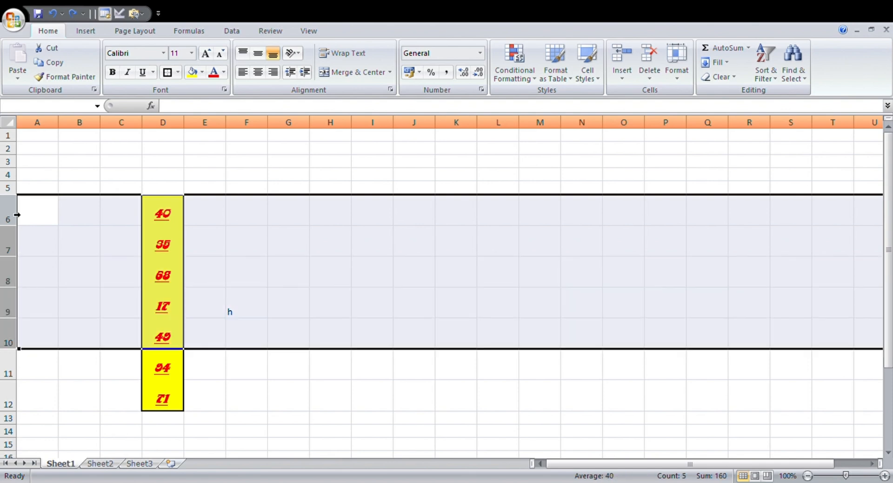
{"action": "key", "text": "shift+Down"}
{"action": "key", "text": "shift+Down"}
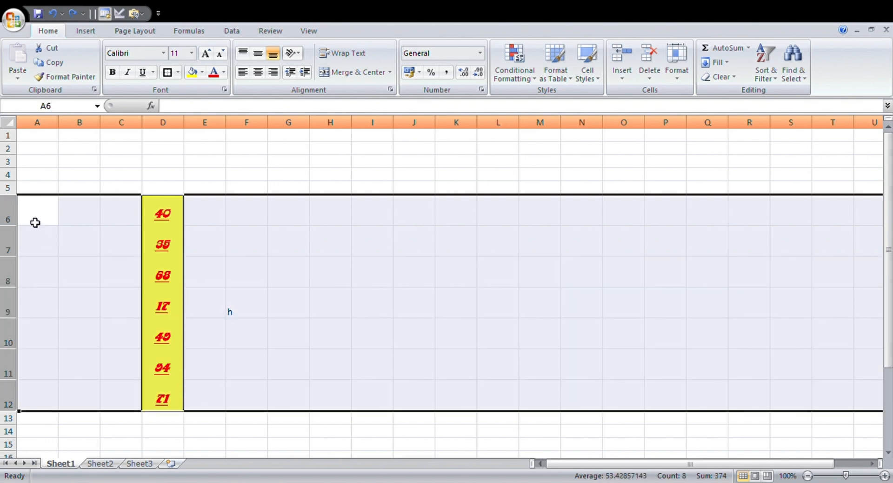
{"action": "left_click_drag", "start_coordinate": [19, 203], "coordinate": [18, 174]}
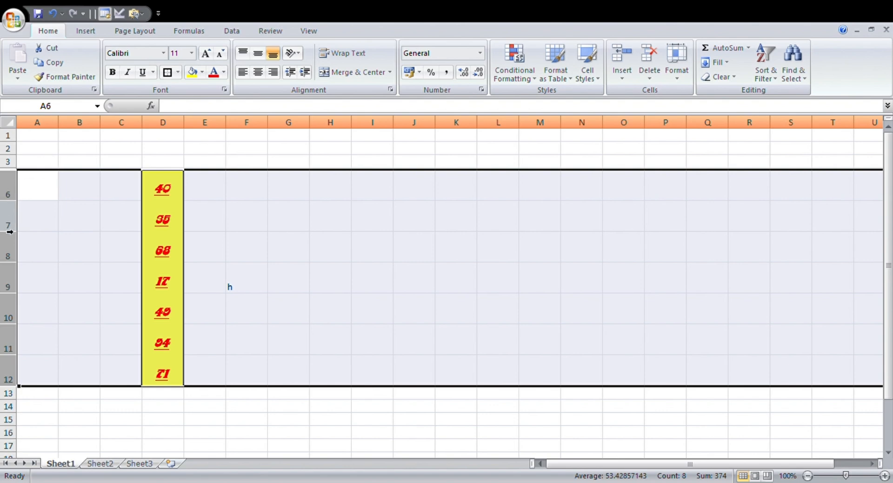
{"action": "left_click_drag", "start_coordinate": [13, 207], "coordinate": [13, 225]}
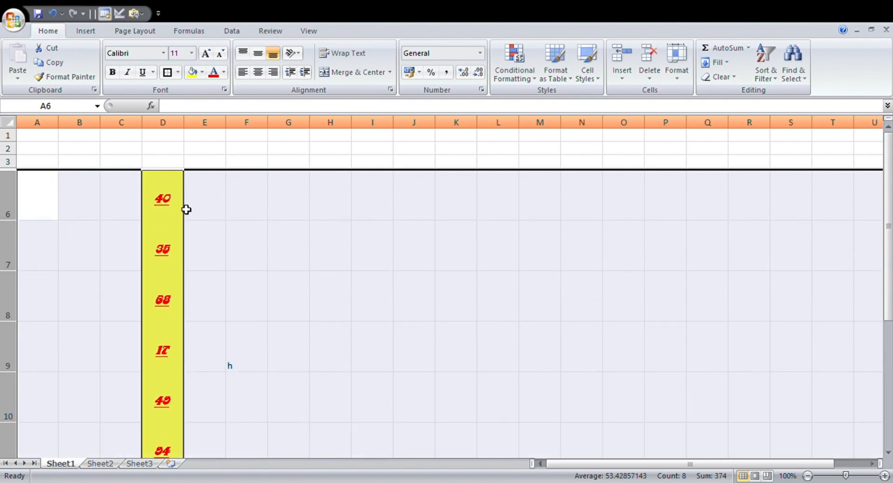
Step: Align the number in D6 vertically to the top, middle and bottom in turn, ending with bottom alignment
{"action": "left_click", "coordinate": [205, 217]}
{"action": "left_click", "coordinate": [177, 201]}
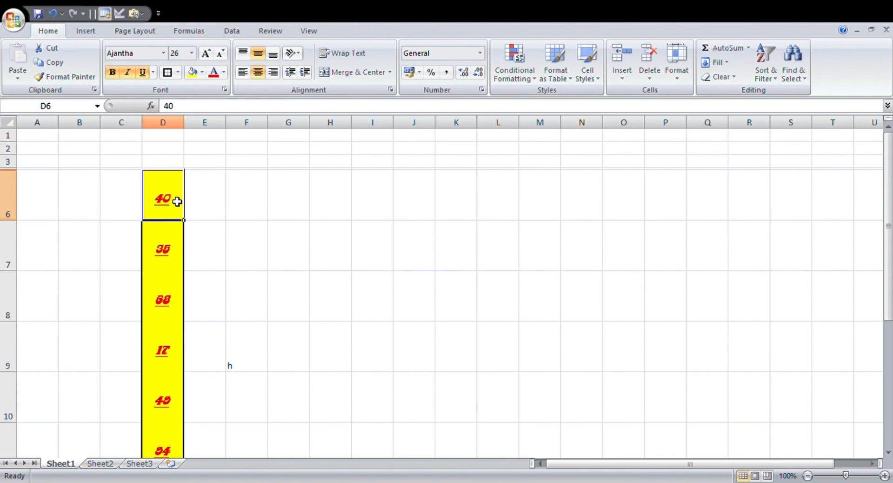
{"action": "left_click", "coordinate": [243, 54]}
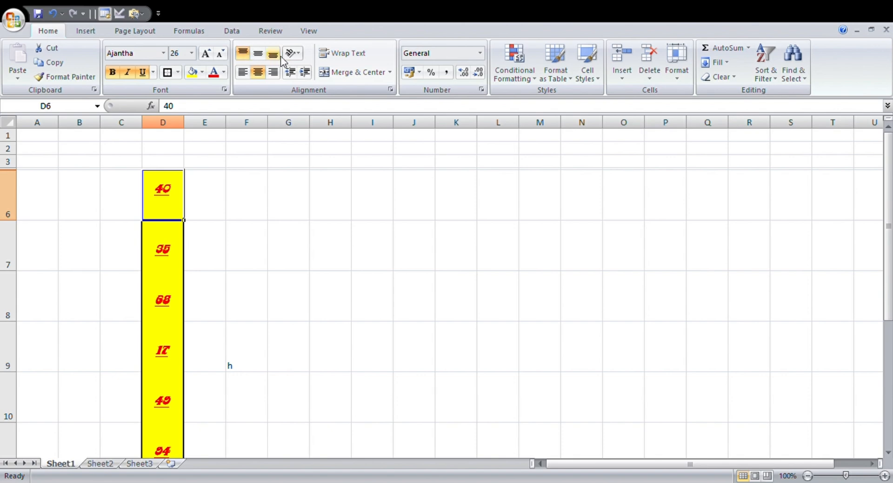
{"action": "left_click", "coordinate": [258, 55]}
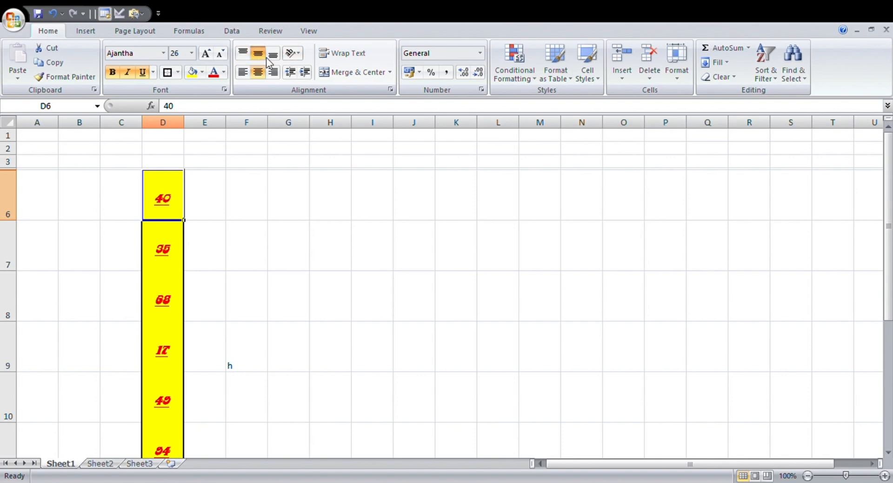
{"action": "left_click", "coordinate": [272, 60]}
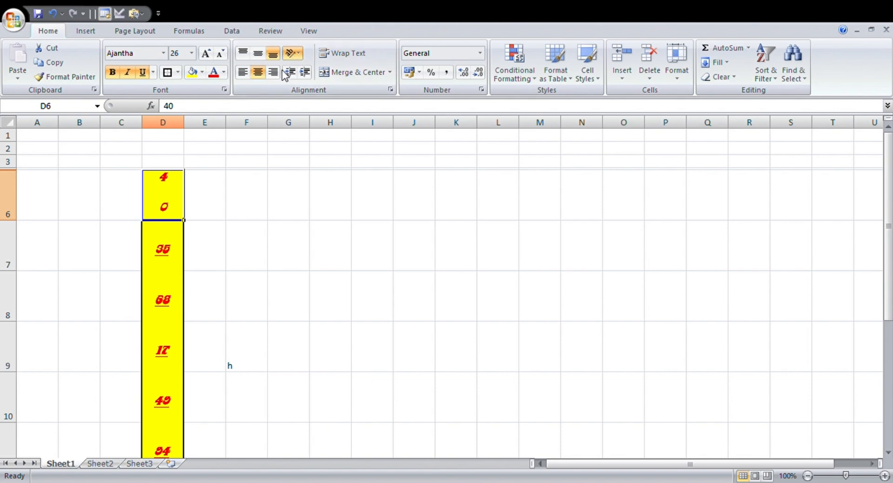
Step: Try the vertical and angled clockwise text orientations on D6 and undo the orientation changes
{"action": "left_click", "coordinate": [275, 82]}
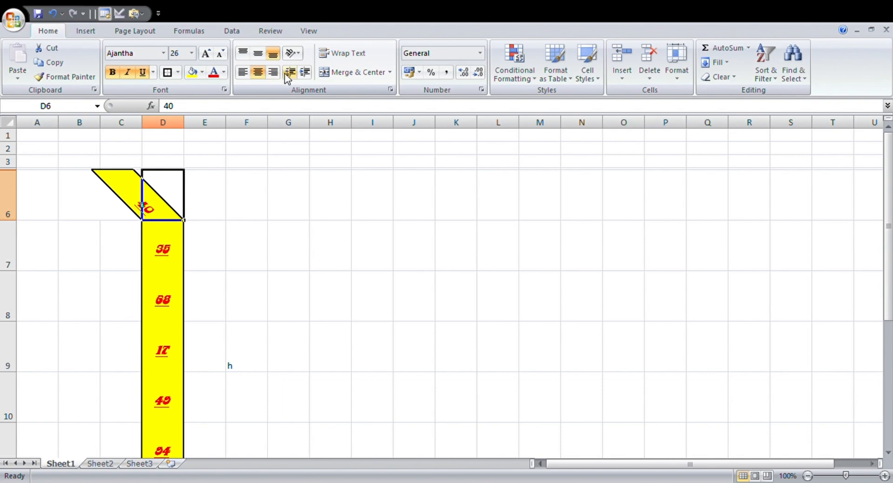
{"action": "key", "text": "ctrl+z"}
{"action": "key", "text": "ctrl+z"}
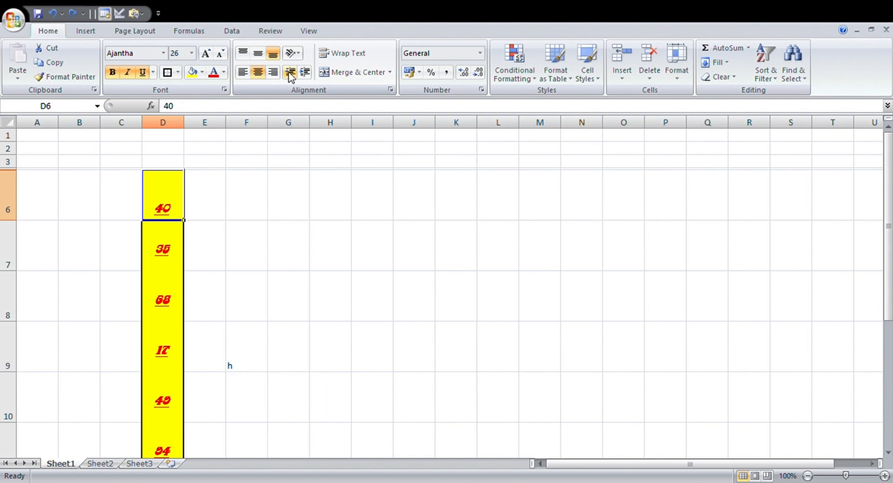
Step: Increase the indent of the number in D6 repeatedly until column D widens
{"action": "left_click", "coordinate": [300, 71]}
{"action": "left_click", "coordinate": [299, 71]}
{"action": "double_click", "coordinate": [300, 71]}
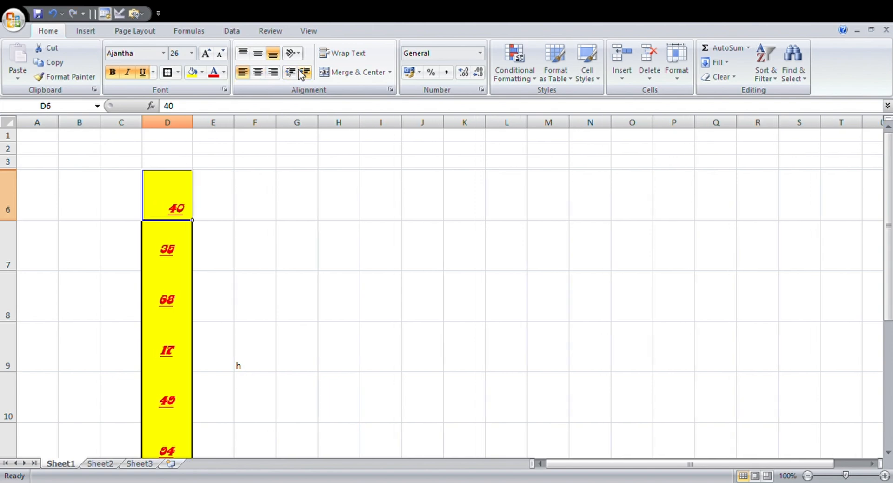
{"action": "left_click", "coordinate": [299, 71]}
{"action": "left_click", "coordinate": [299, 70]}
{"action": "left_click", "coordinate": [299, 71]}
{"action": "left_click", "coordinate": [299, 71]}
{"action": "left_click", "coordinate": [299, 71]}
{"action": "left_click", "coordinate": [300, 72]}
{"action": "left_click", "coordinate": [299, 72]}
{"action": "left_click", "coordinate": [299, 72]}
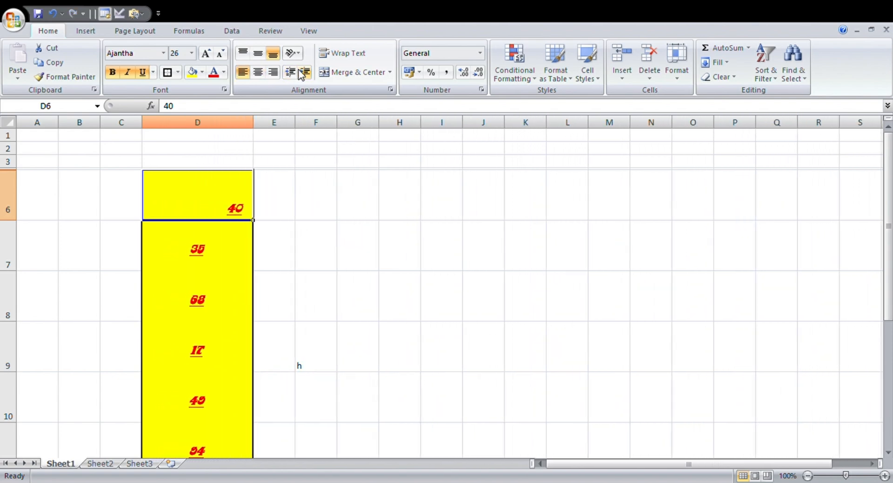
Step: Decrease the indent of D6 repeatedly until its number sits at the cell's left edge
{"action": "left_click", "coordinate": [293, 72]}
{"action": "left_click", "coordinate": [293, 73]}
{"action": "left_click", "coordinate": [293, 73]}
{"action": "double_click", "coordinate": [293, 73]}
{"action": "double_click", "coordinate": [293, 73]}
{"action": "double_click", "coordinate": [293, 72]}
{"action": "double_click", "coordinate": [292, 73]}
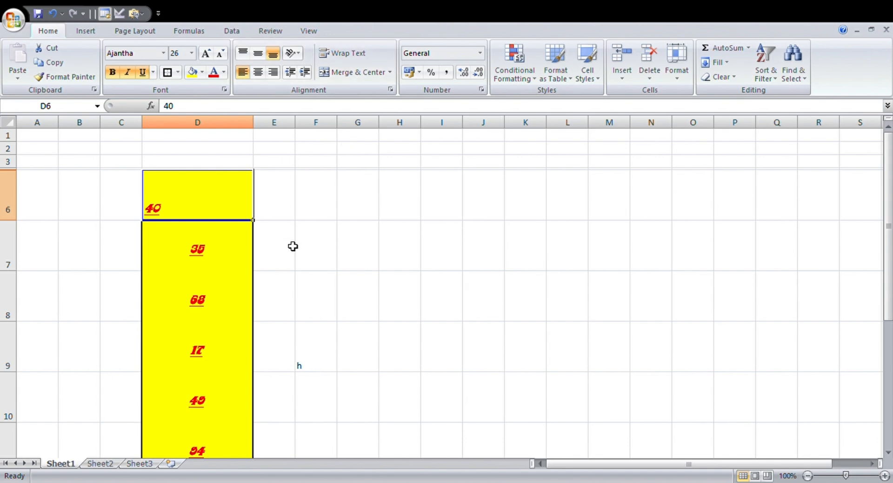
Step: Enter "hello explorians" in F2 and "hello" in G2
{"action": "left_click", "coordinate": [309, 249]}
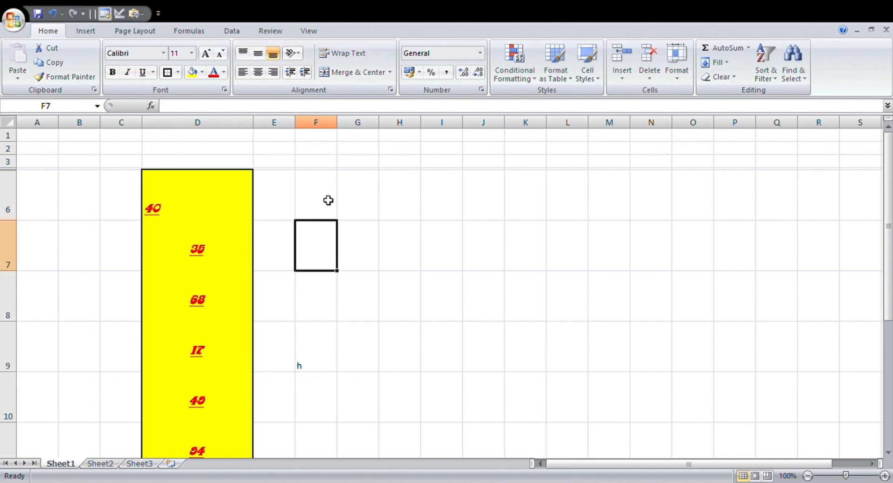
{"action": "left_click", "coordinate": [328, 152]}
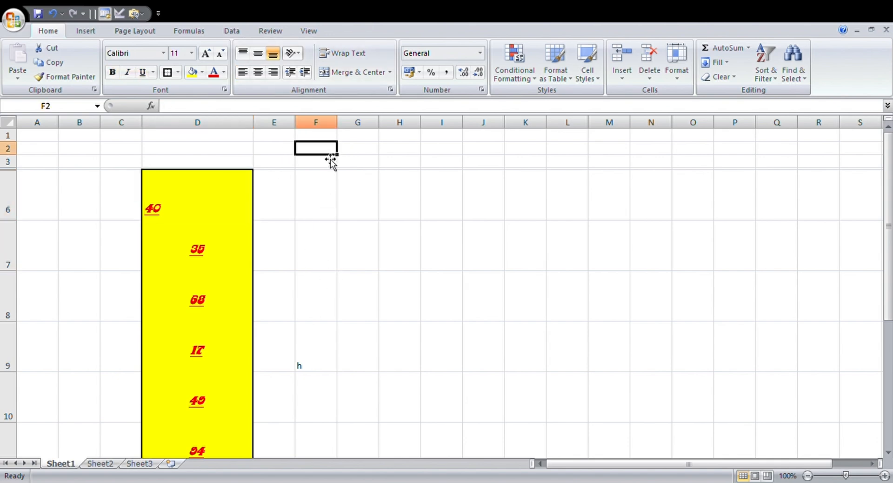
{"action": "type", "text": "hello"}
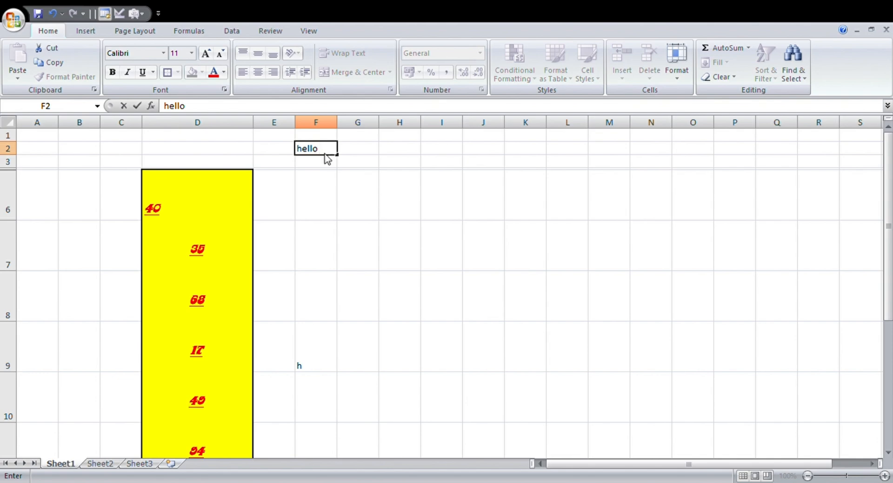
{"action": "type", "text": " explor"}
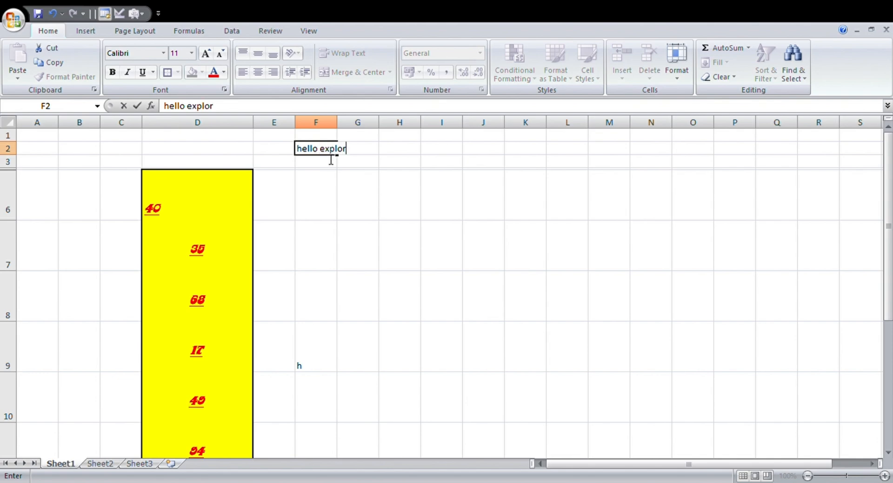
{"action": "type", "text": "ians"}
{"action": "key", "text": "Return"}
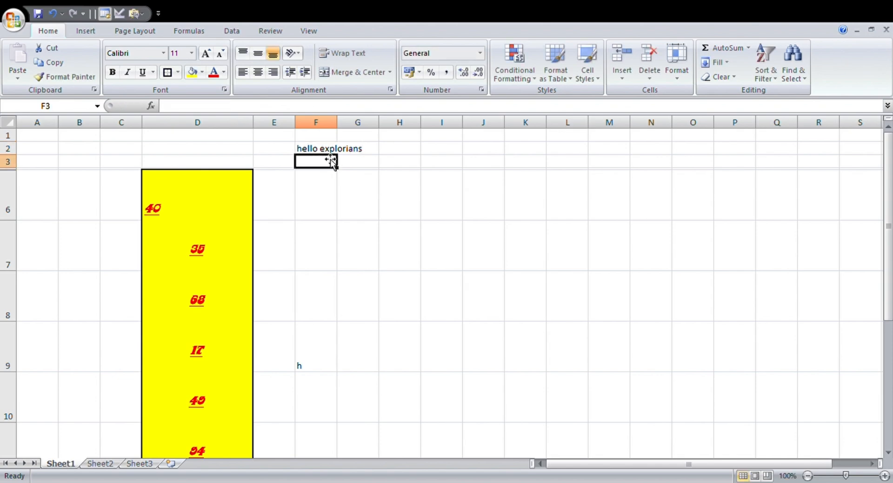
{"action": "left_click", "coordinate": [370, 153]}
{"action": "type", "text": "hello"}
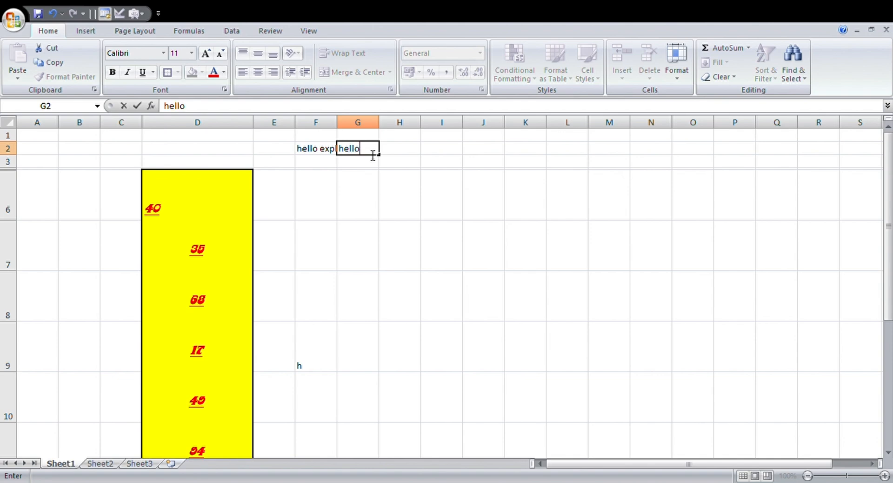
{"action": "key", "text": "Return"}
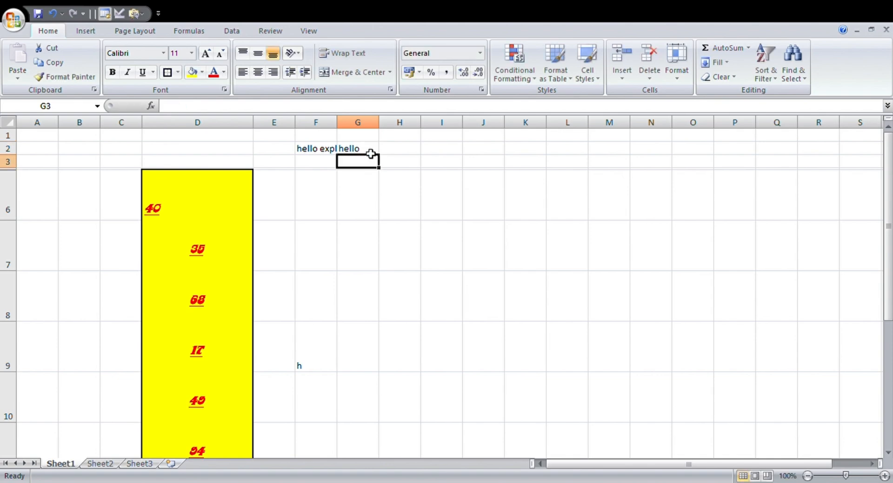
Step: Wrap the text in F2, and merge and center cells H4:H8
{"action": "left_click", "coordinate": [320, 150]}
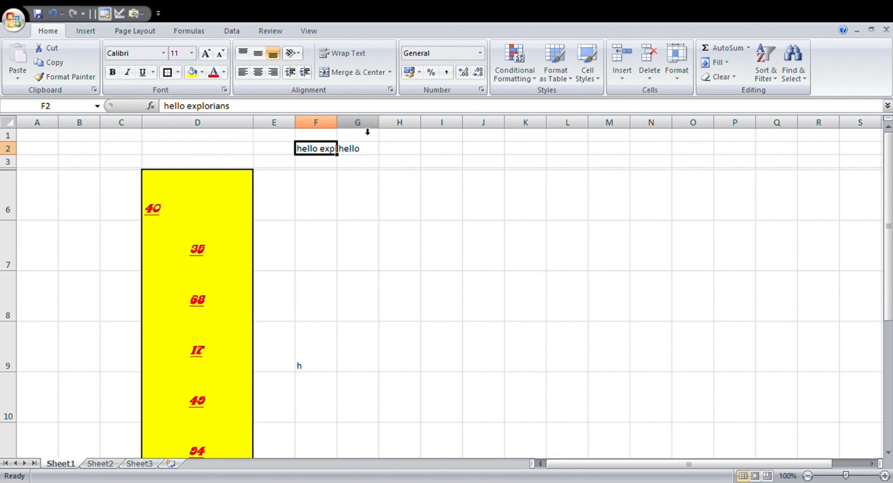
{"action": "left_click", "coordinate": [346, 52]}
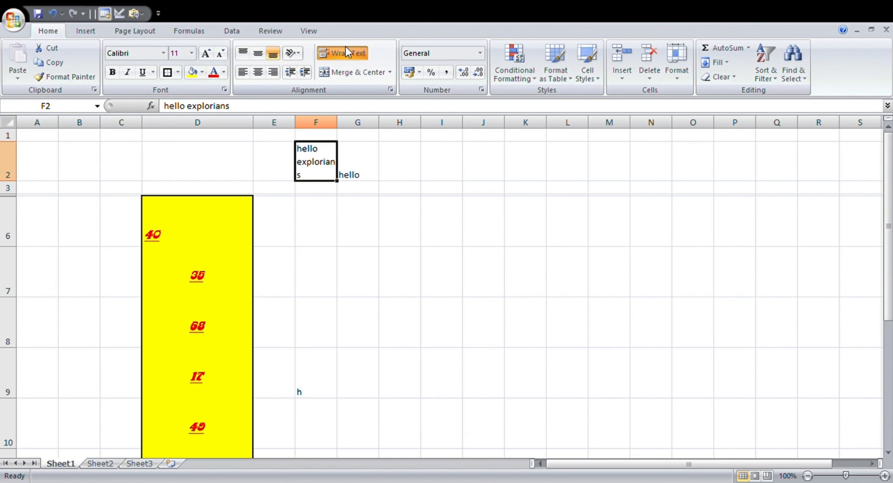
{"action": "left_click_drag", "start_coordinate": [391, 195], "coordinate": [412, 305]}
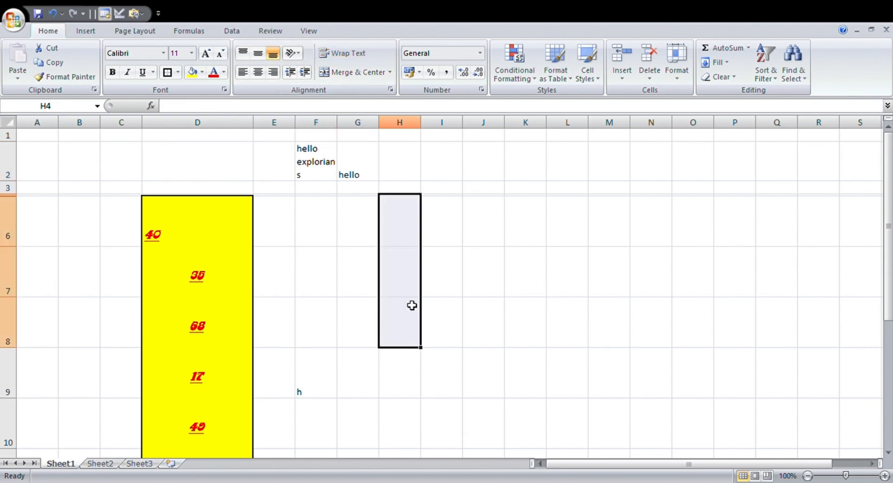
{"action": "left_click", "coordinate": [336, 70]}
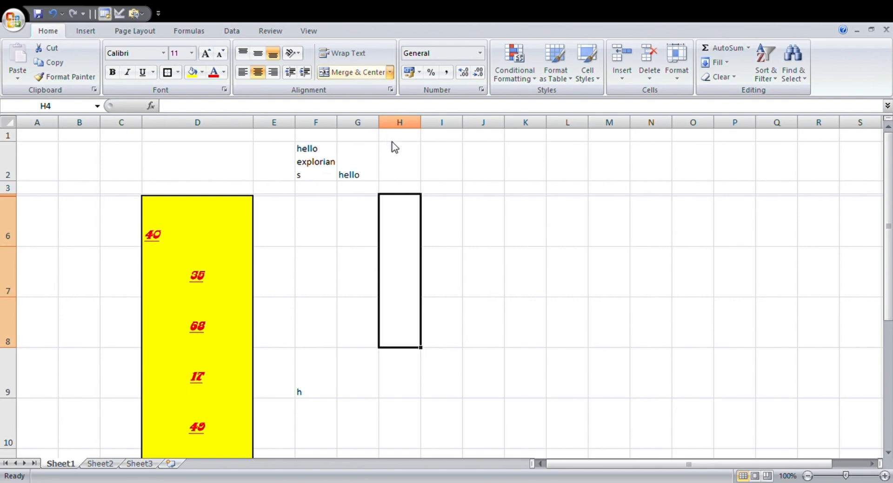
Step: Enlarge the font size of D6 to 72 and copy its formatting to F2 with Format Painter
{"action": "left_click", "coordinate": [204, 227]}
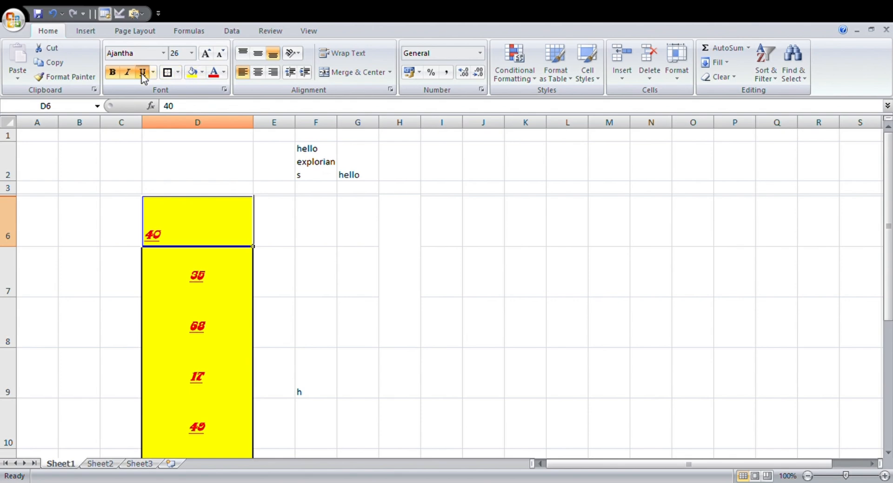
{"action": "left_click", "coordinate": [205, 53]}
{"action": "left_click", "coordinate": [205, 53]}
{"action": "left_click", "coordinate": [206, 54]}
{"action": "left_click", "coordinate": [205, 53]}
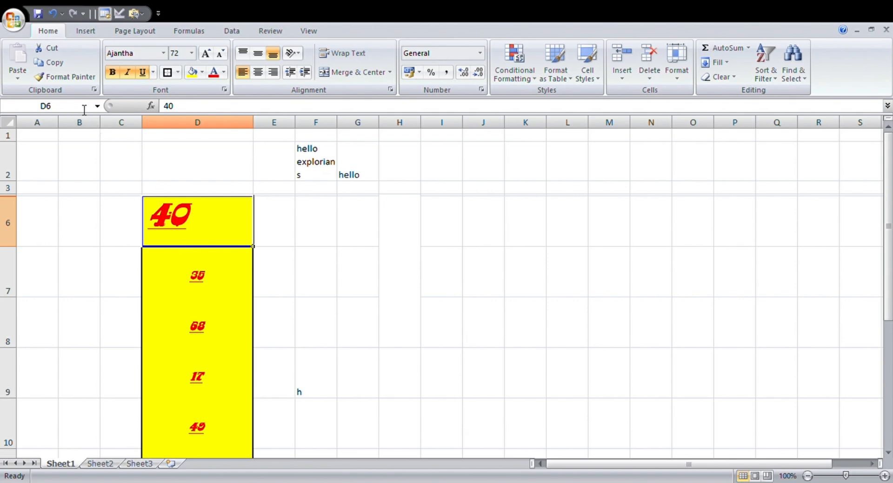
{"action": "left_click", "coordinate": [77, 80]}
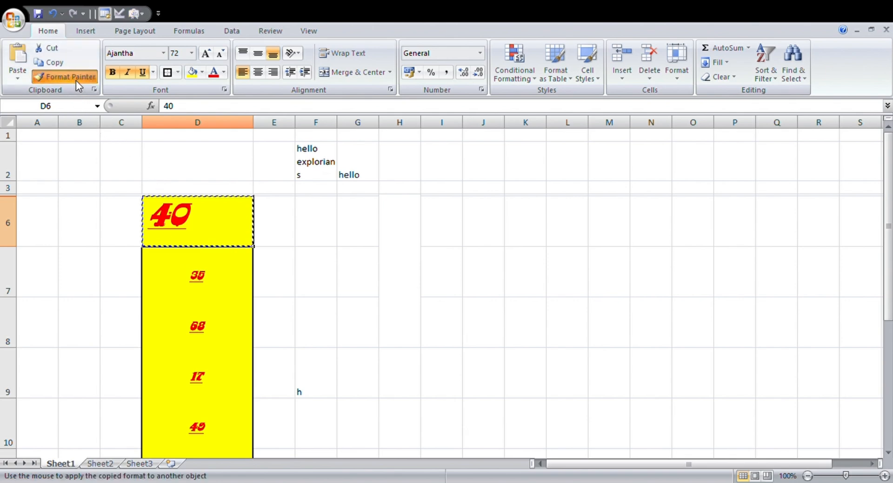
{"action": "left_click", "coordinate": [310, 155]}
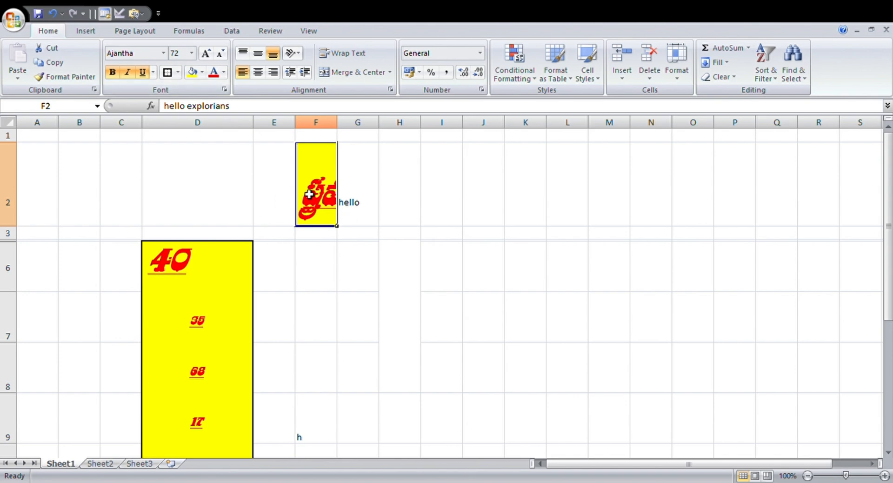
Step: Change the font of F2 to Algerian and widen column F to show more of the text
{"action": "left_click", "coordinate": [162, 57]}
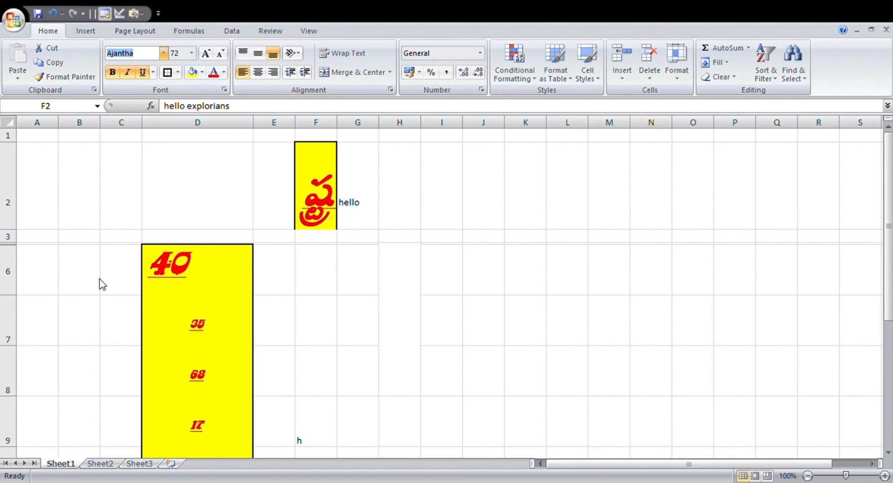
{"action": "left_click", "coordinate": [76, 207]}
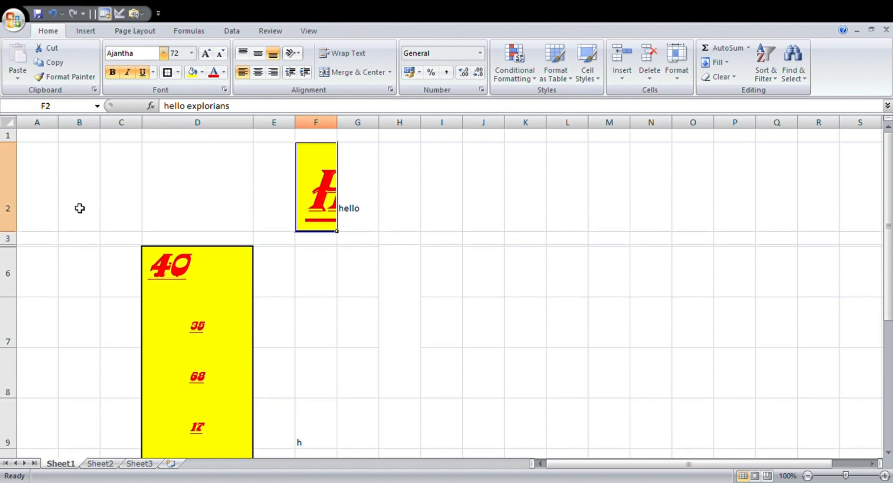
{"action": "left_click_drag", "start_coordinate": [345, 128], "coordinate": [523, 139]}
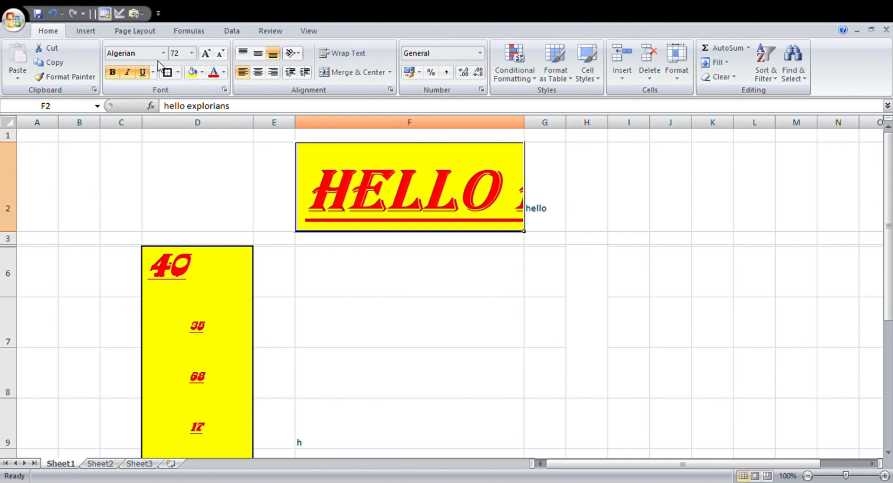
Step: Copy the formatting of F2 onto D7 and G2 with Format Painter kept active
{"action": "left_click", "coordinate": [67, 77]}
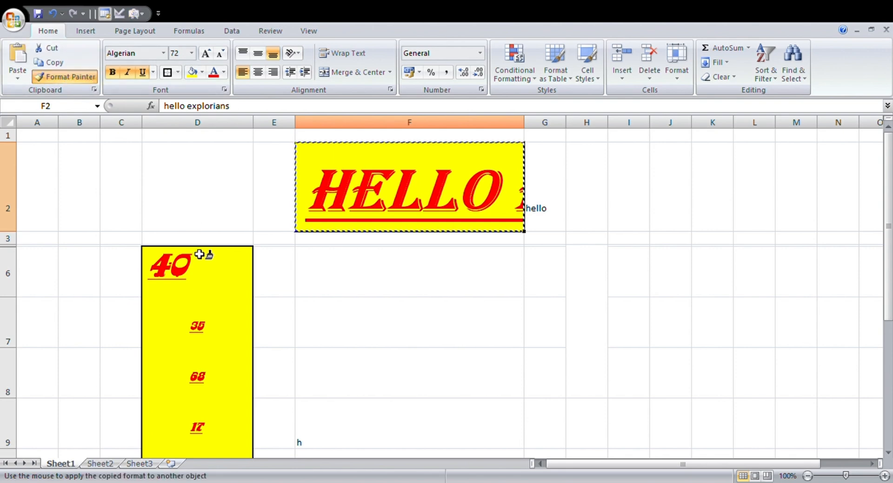
{"action": "left_click", "coordinate": [206, 322]}
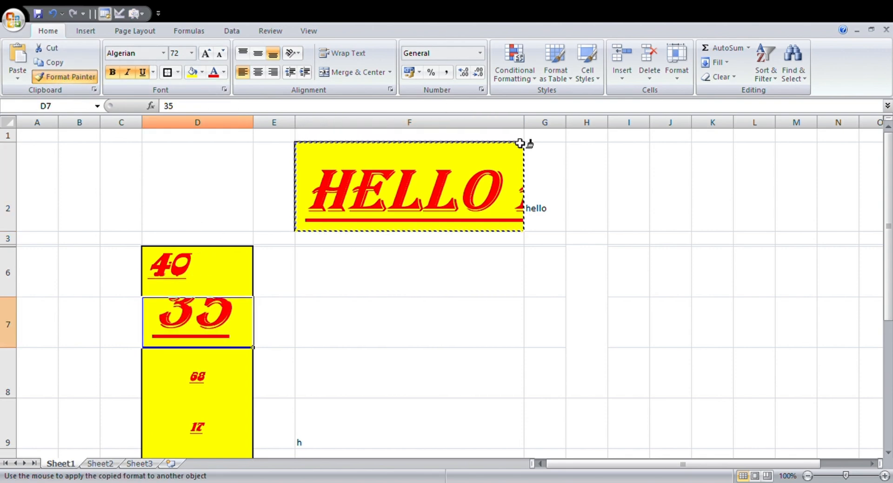
{"action": "left_click", "coordinate": [543, 209]}
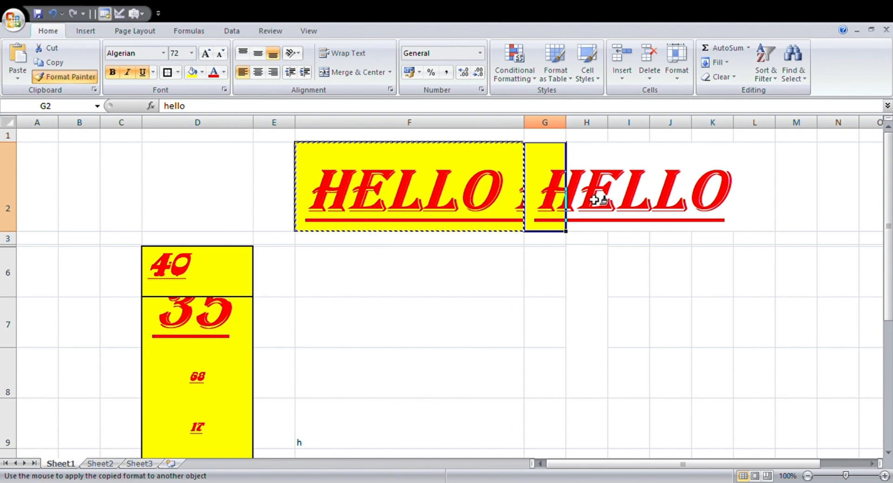
Step: Apply the copied F2 formatting to D11, F11 and D9, and turn Format Painter off
{"action": "scroll", "coordinate": [539, 301], "scroll_direction": "down", "scroll_amount": 8}
{"action": "scroll", "coordinate": [541, 301], "scroll_direction": "up", "scroll_amount": 5}
{"action": "scroll", "coordinate": [541, 301], "scroll_direction": "up", "scroll_amount": 1}
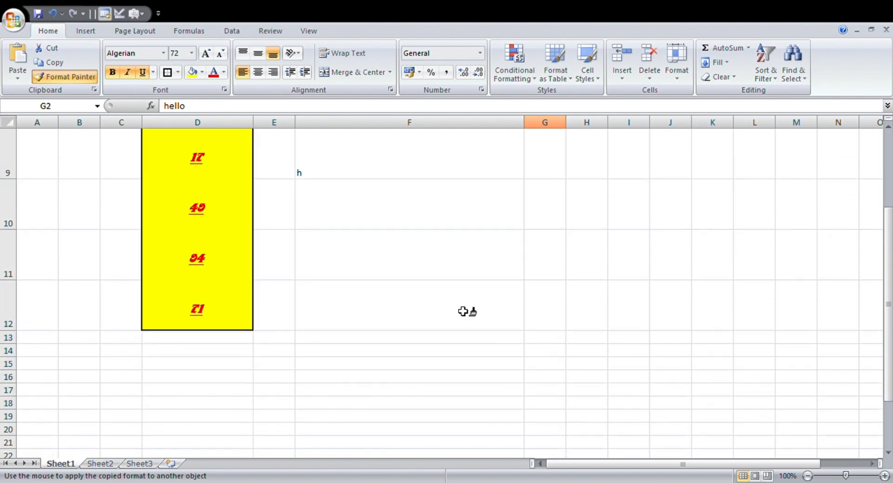
{"action": "left_click", "coordinate": [192, 256]}
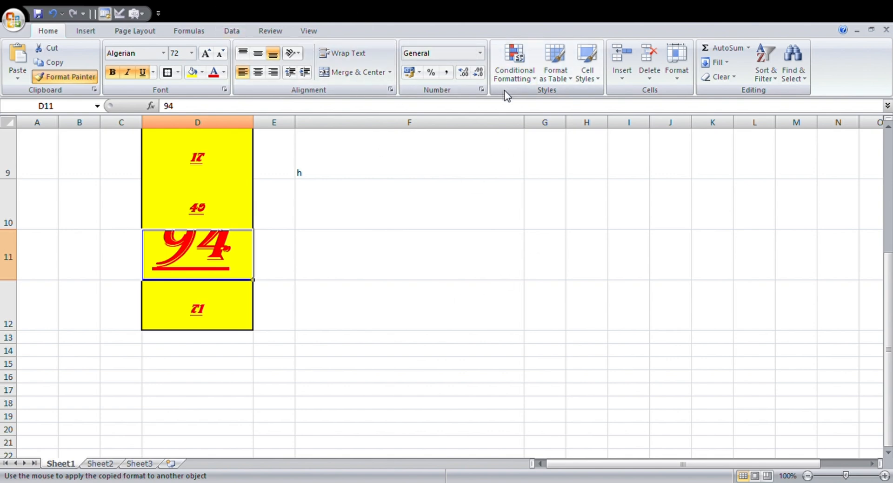
{"action": "left_click", "coordinate": [428, 237]}
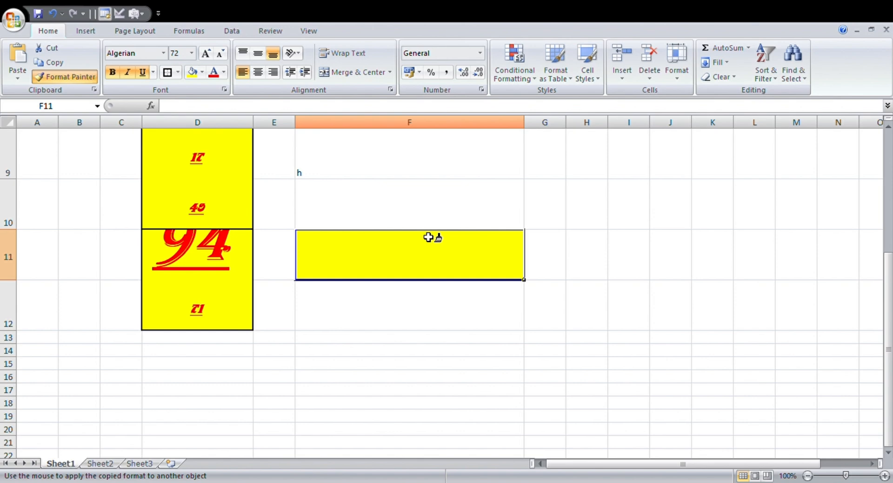
{"action": "left_click", "coordinate": [218, 161]}
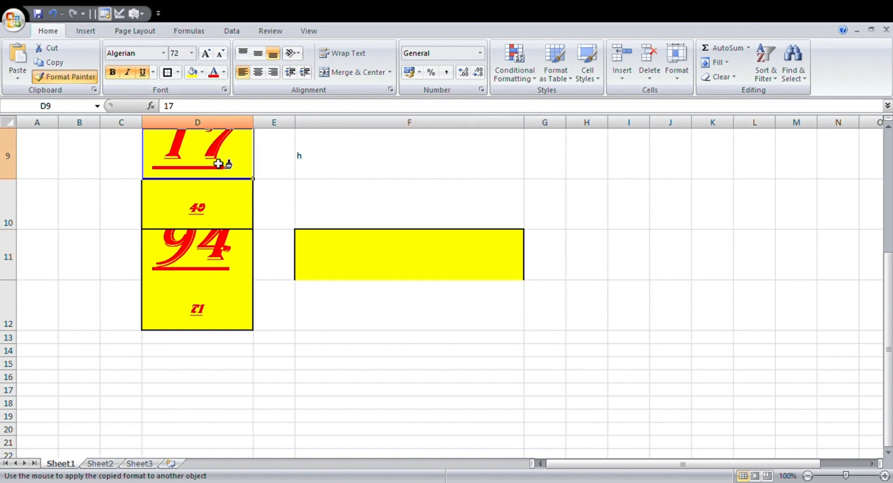
{"action": "left_click", "coordinate": [70, 76]}
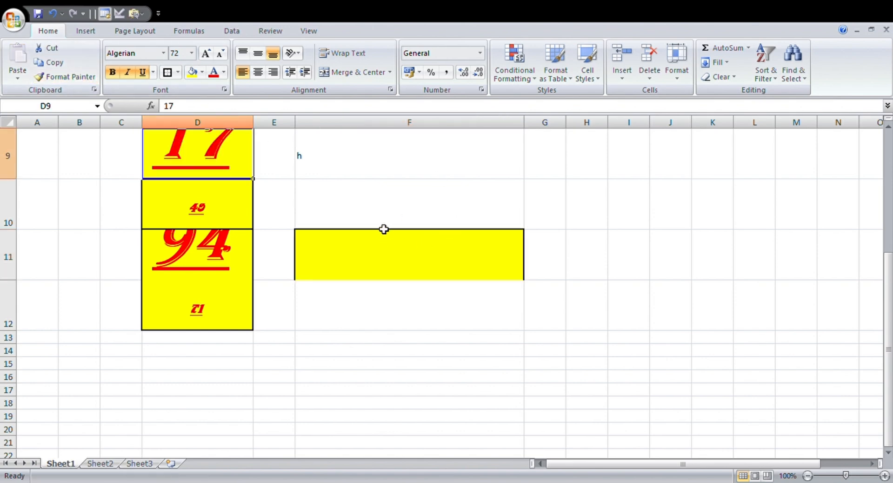
Step: Clear the contents of all cells on Sheet1
{"action": "left_click", "coordinate": [419, 220]}
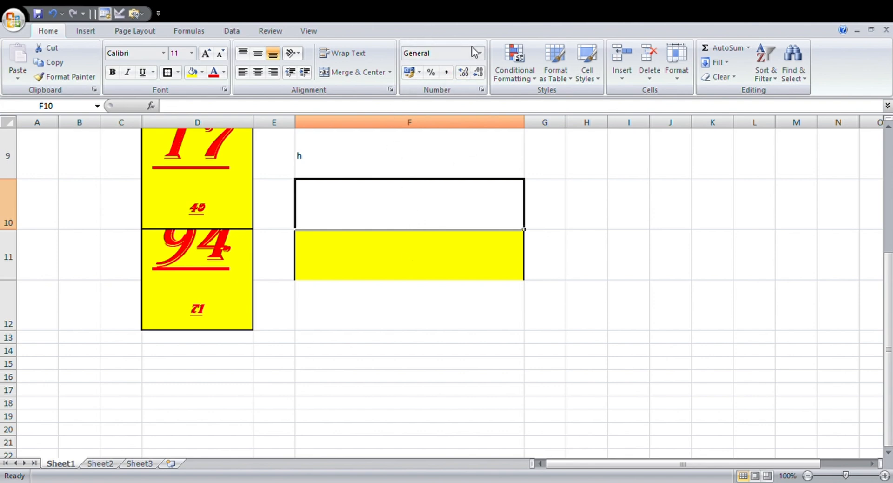
{"action": "key", "text": "ctrl+a"}
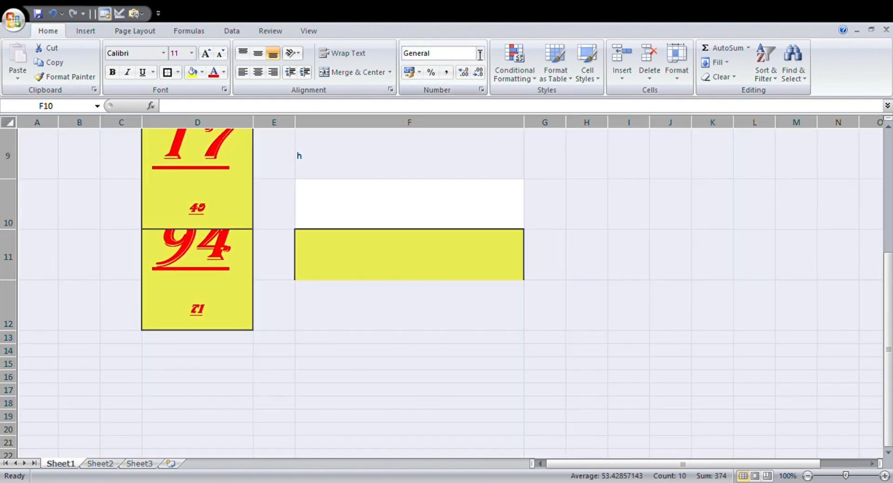
{"action": "key", "text": "Delete"}
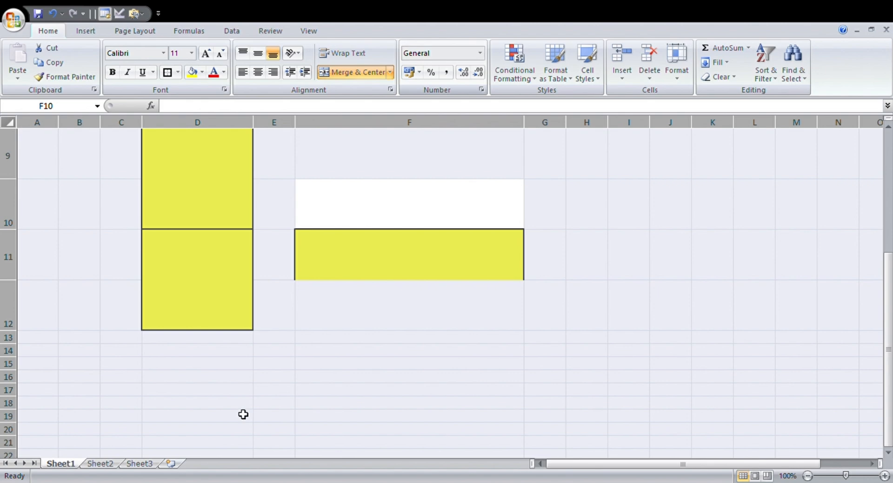
Step: Switch to Sheet2 and enter 123 in cell F6
{"action": "left_click", "coordinate": [100, 463]}
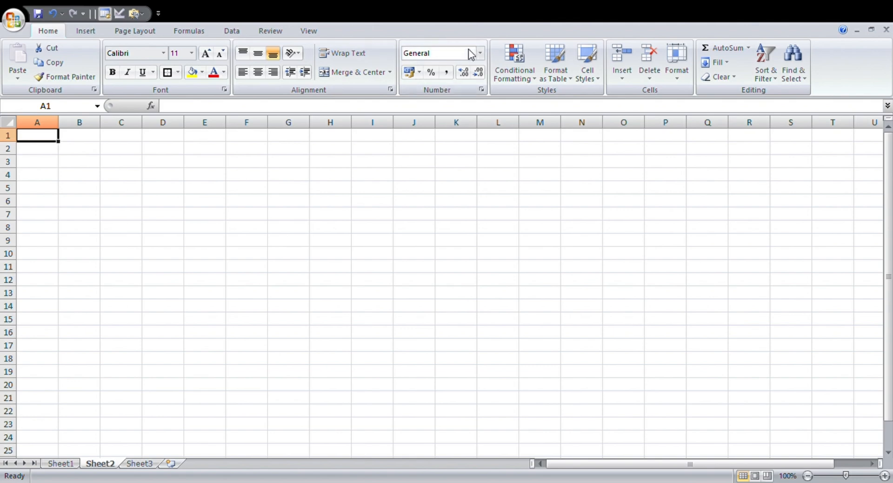
{"action": "left_click", "coordinate": [263, 201]}
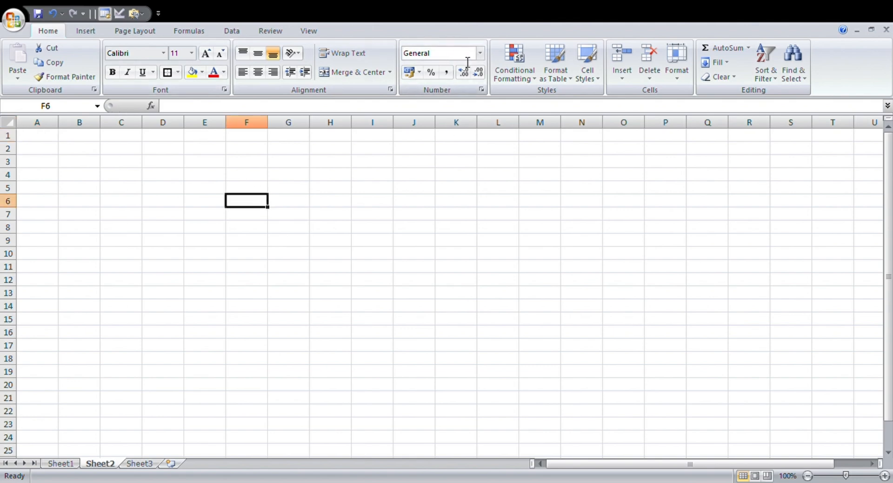
{"action": "left_click", "coordinate": [480, 55]}
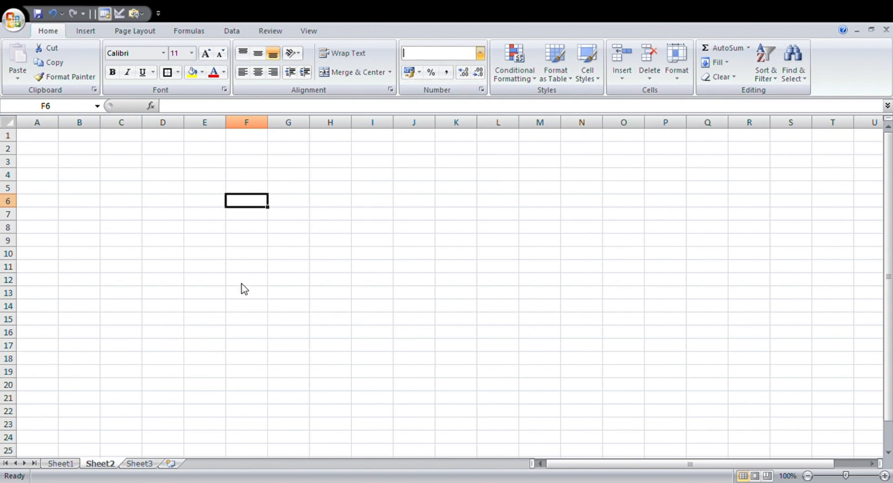
{"action": "left_click", "coordinate": [257, 206]}
{"action": "type", "text": "123"}
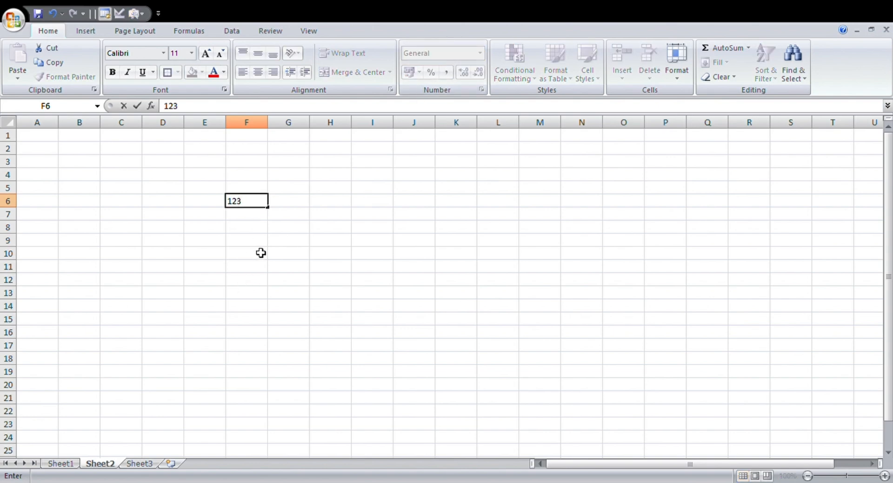
{"action": "key", "text": "Return"}
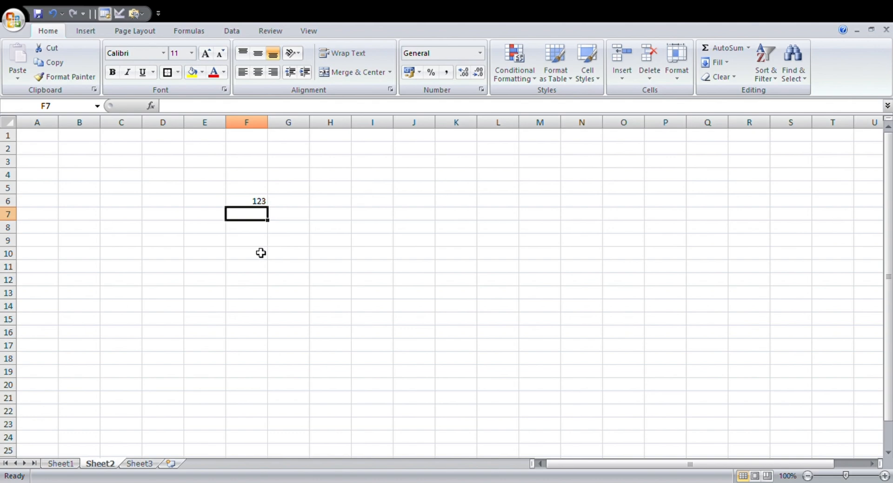
Step: Apply the Number format to F6 and increase it to five decimal places
{"action": "left_click", "coordinate": [263, 206]}
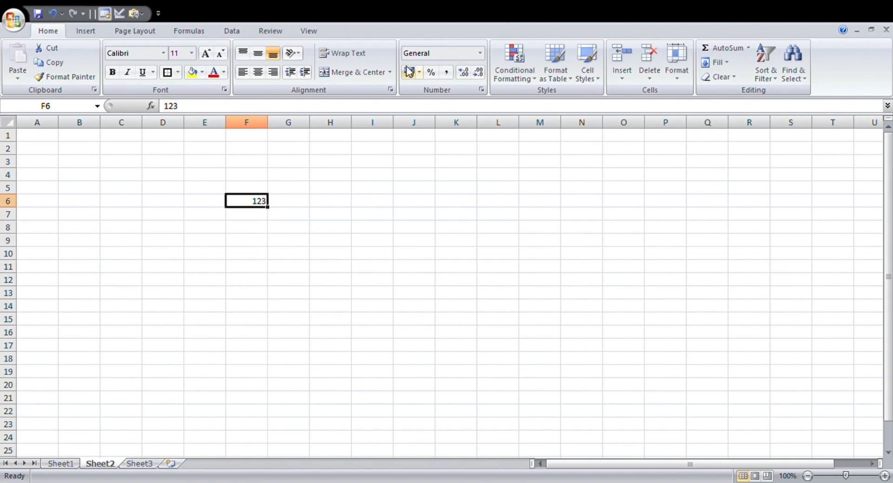
{"action": "left_click", "coordinate": [482, 53]}
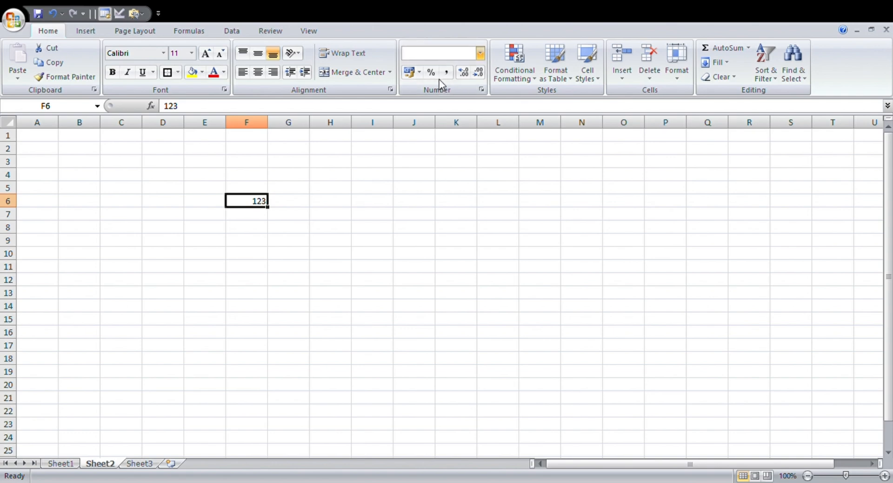
{"action": "left_click", "coordinate": [430, 97]}
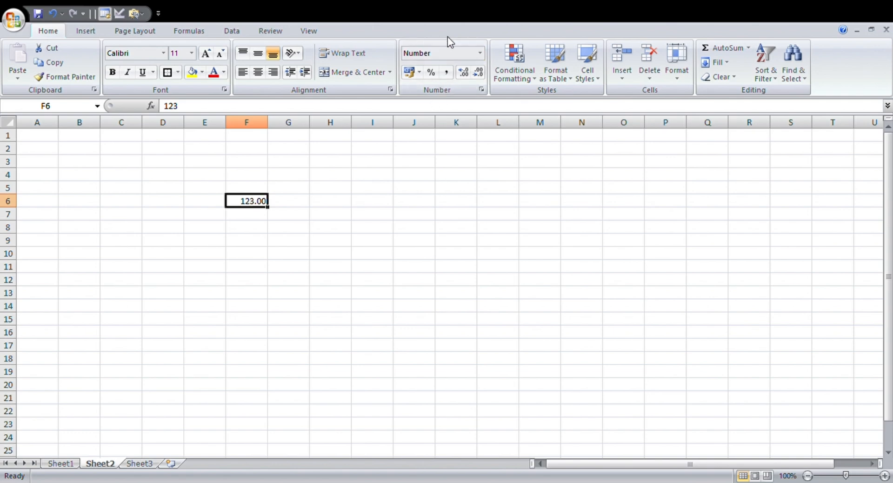
{"action": "left_click", "coordinate": [458, 76]}
{"action": "left_click", "coordinate": [458, 76]}
{"action": "left_click", "coordinate": [458, 76]}
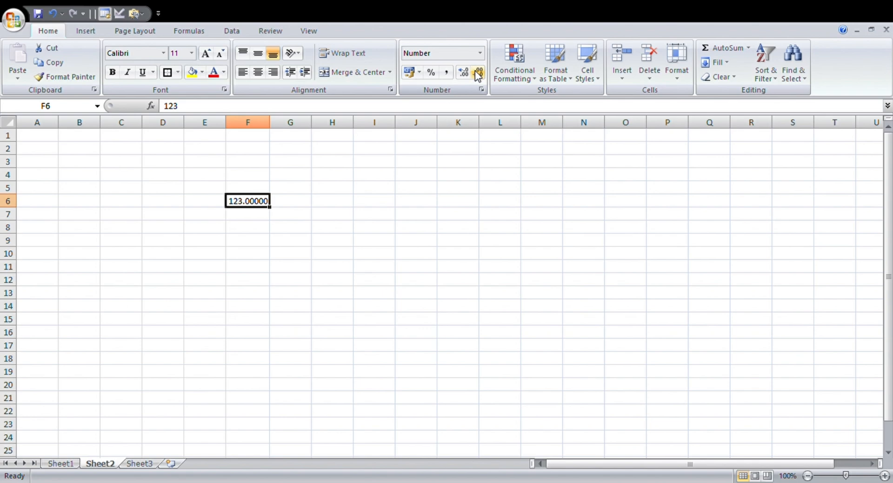
Step: Decrease the decimals of F6 until the number has no decimal places
{"action": "left_click", "coordinate": [476, 71]}
{"action": "left_click", "coordinate": [475, 71]}
{"action": "left_click", "coordinate": [475, 71]}
{"action": "left_click", "coordinate": [475, 71]}
{"action": "left_click", "coordinate": [475, 71]}
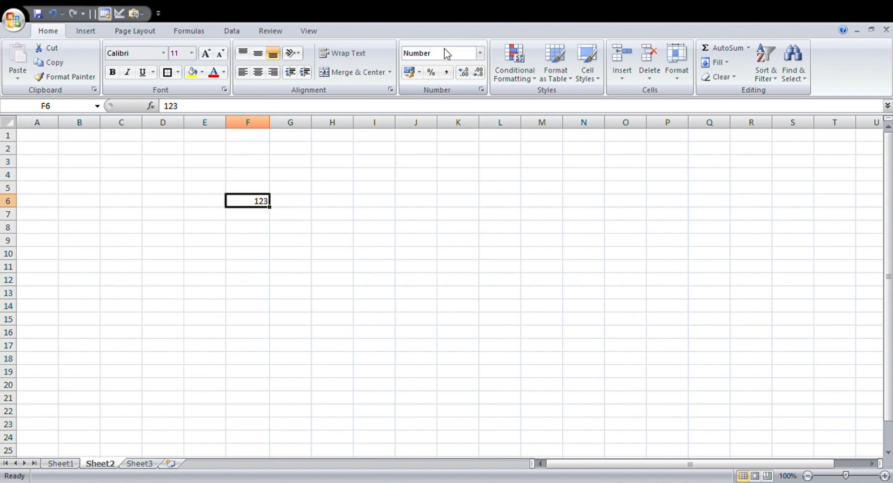
Step: Switch the number format of F6 through Currency and Accounting to Short Date
{"action": "left_click", "coordinate": [479, 53]}
{"action": "left_click", "coordinate": [402, 146]}
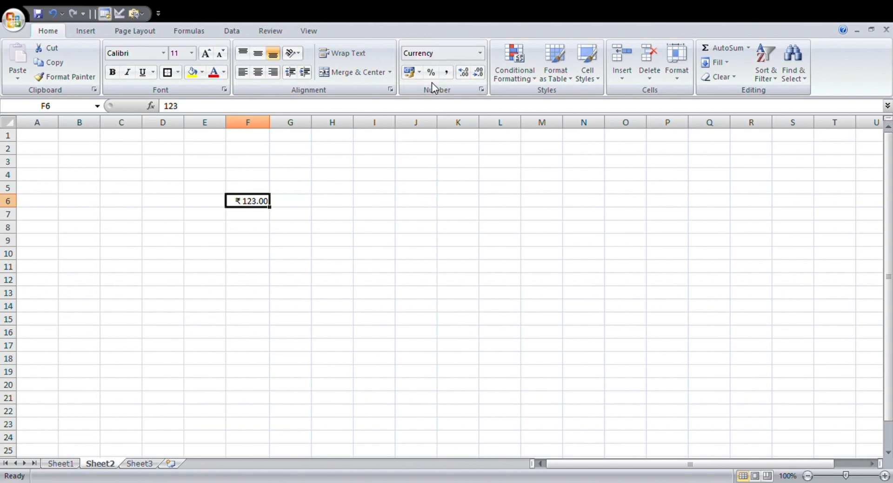
{"action": "left_click", "coordinate": [479, 53]}
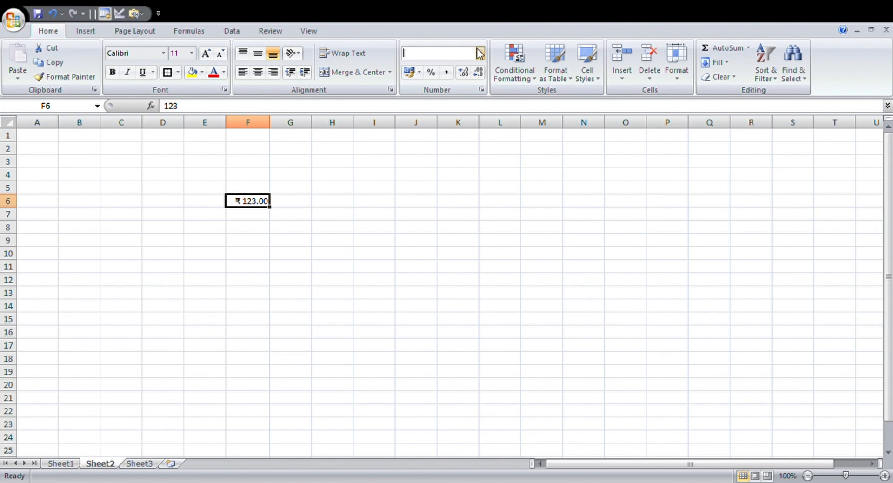
{"action": "left_click", "coordinate": [429, 163]}
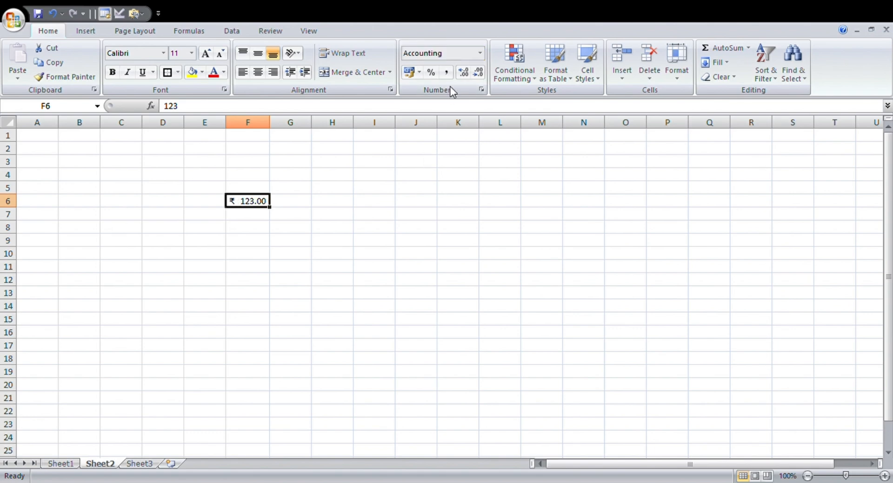
{"action": "left_click", "coordinate": [482, 55]}
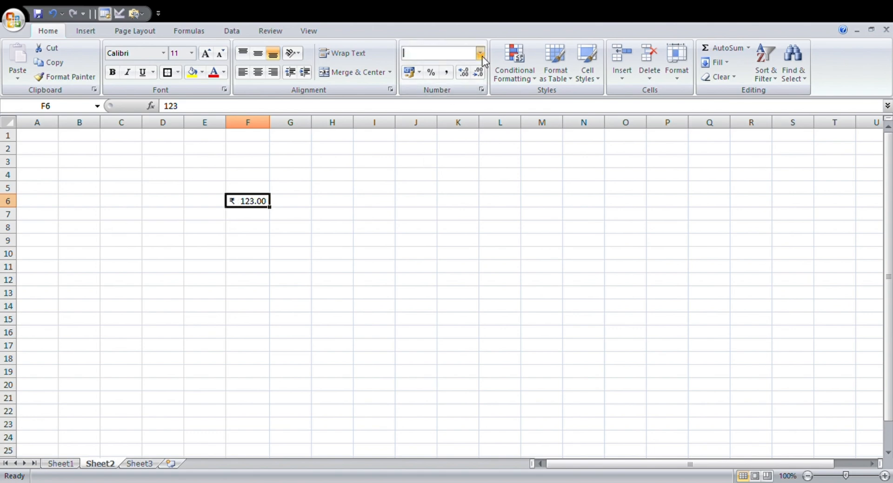
{"action": "left_click", "coordinate": [439, 201]}
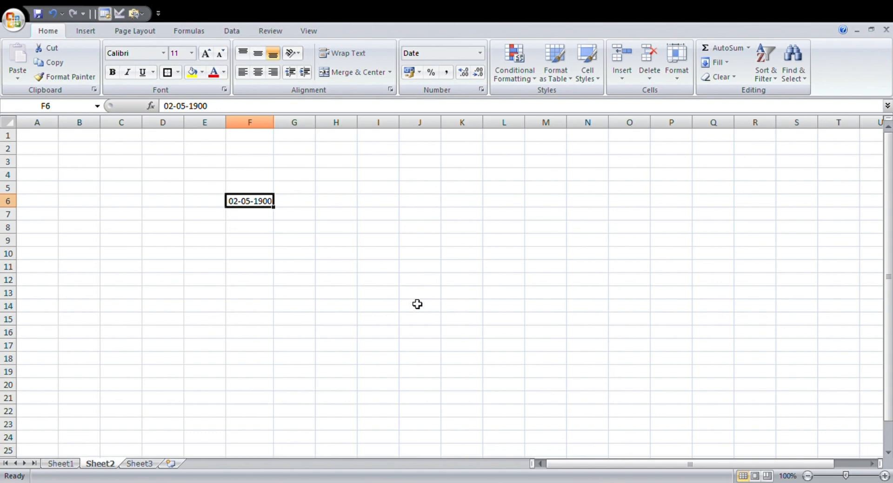
Step: Enter the date 12-03-2025 in F10 and format it as Long Date
{"action": "left_click", "coordinate": [249, 255]}
{"action": "type", "text": "12-"}
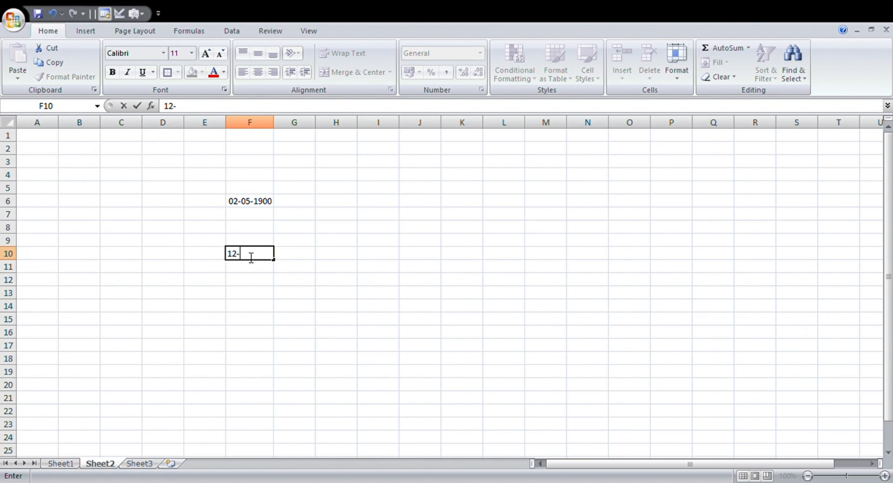
{"action": "type", "text": "03-2025"}
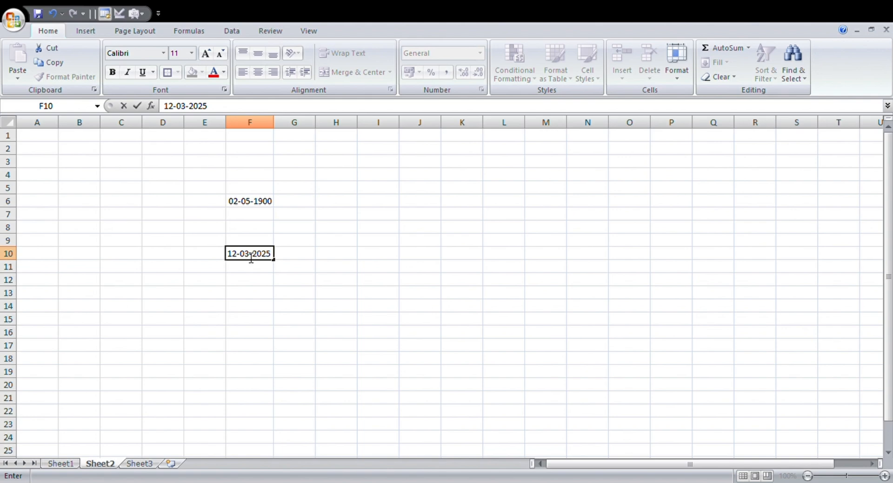
{"action": "key", "text": "Return"}
{"action": "left_click", "coordinate": [250, 255]}
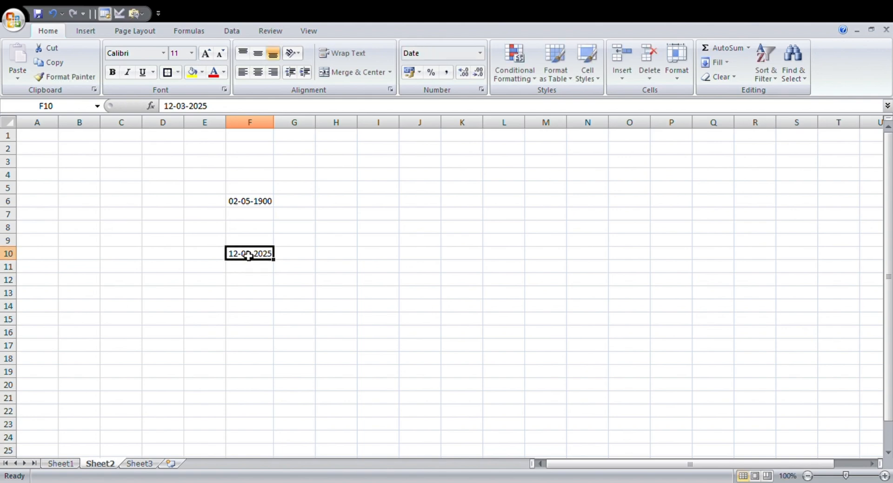
{"action": "left_click", "coordinate": [480, 57]}
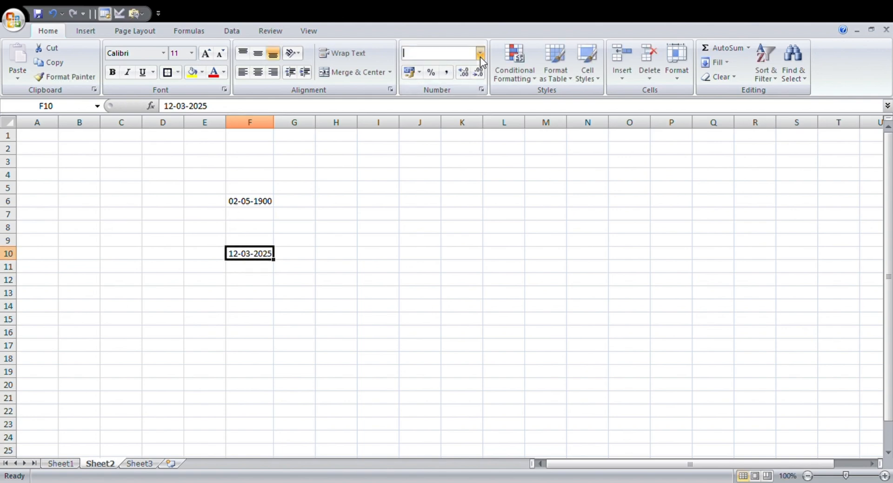
{"action": "left_click", "coordinate": [435, 219]}
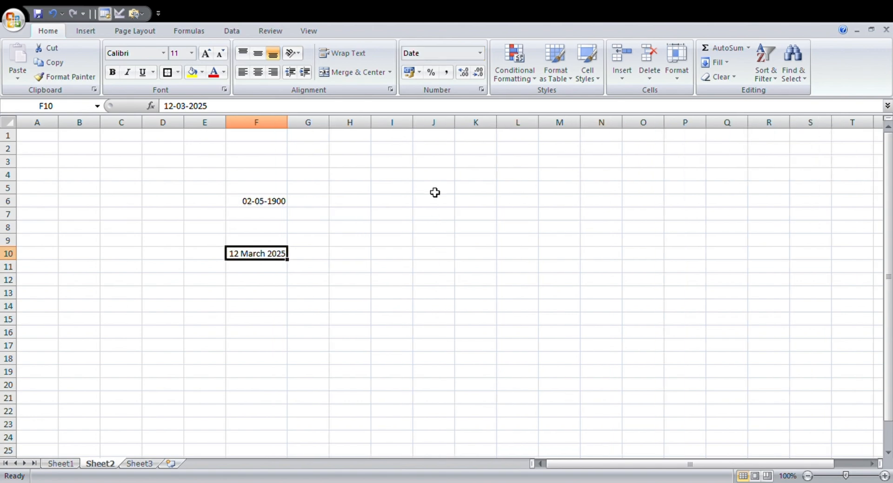
Step: Enter 123 in cell G8 and apply the Percentage format to it
{"action": "left_click", "coordinate": [479, 55]}
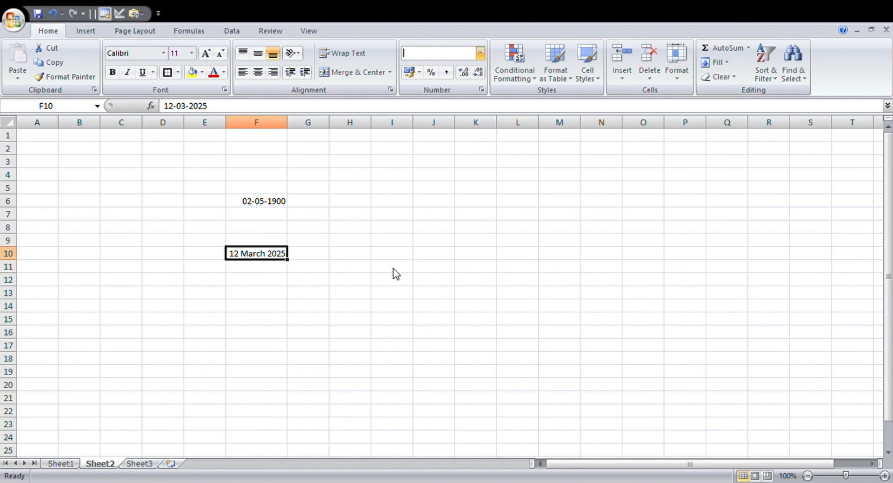
{"action": "left_click", "coordinate": [327, 229]}
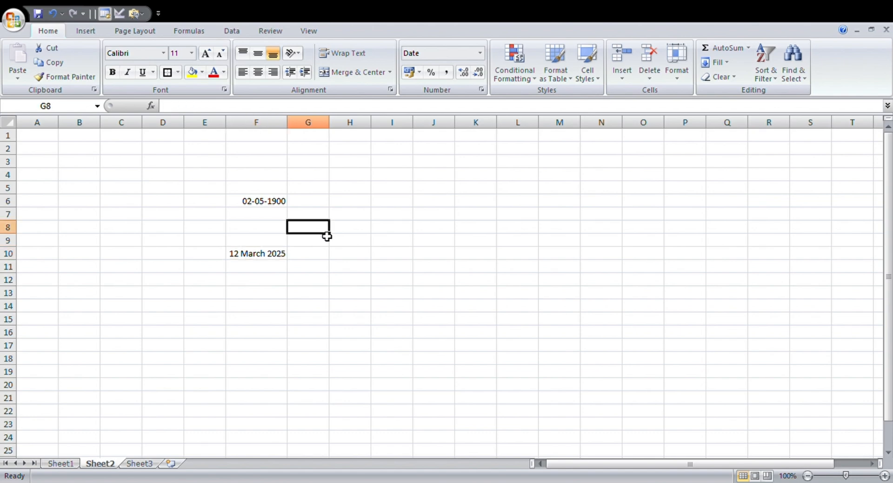
{"action": "type", "text": "123"}
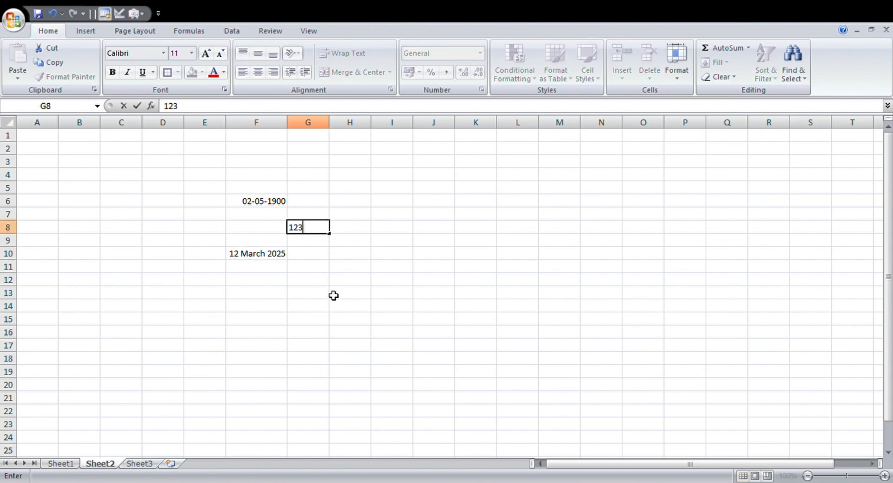
{"action": "key", "text": "Return"}
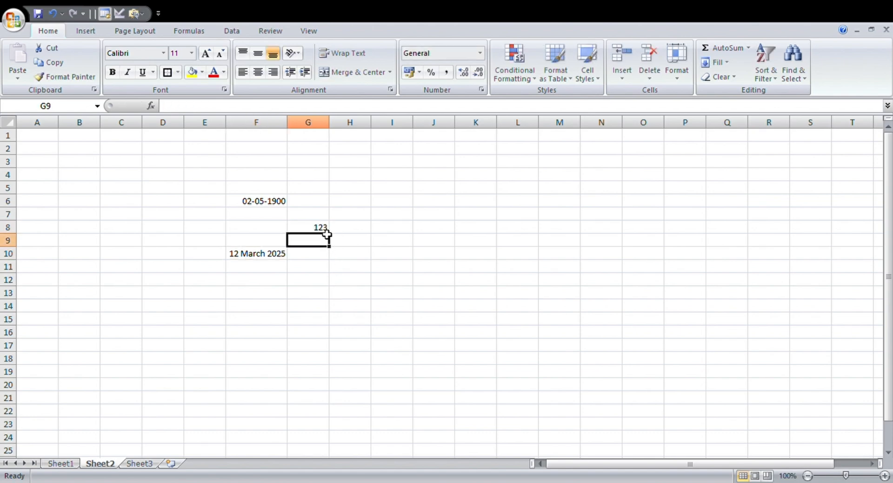
{"action": "left_click", "coordinate": [325, 228]}
{"action": "left_click", "coordinate": [481, 53]}
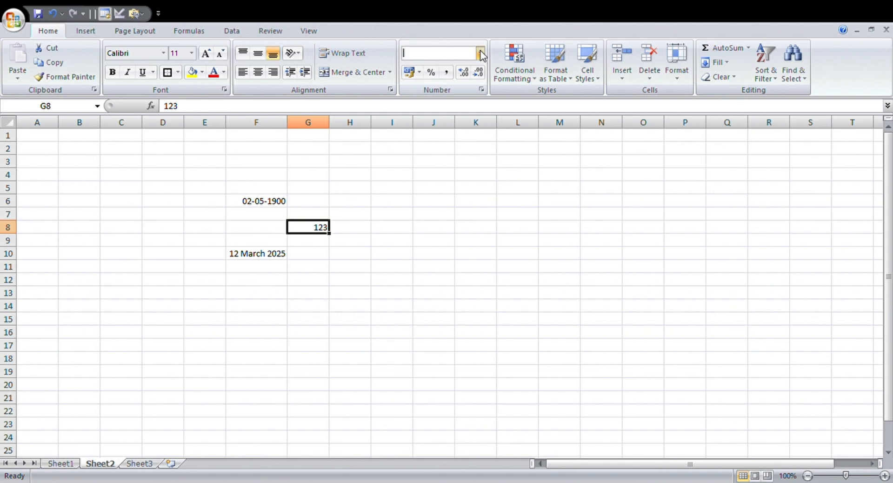
{"action": "left_click", "coordinate": [434, 283]}
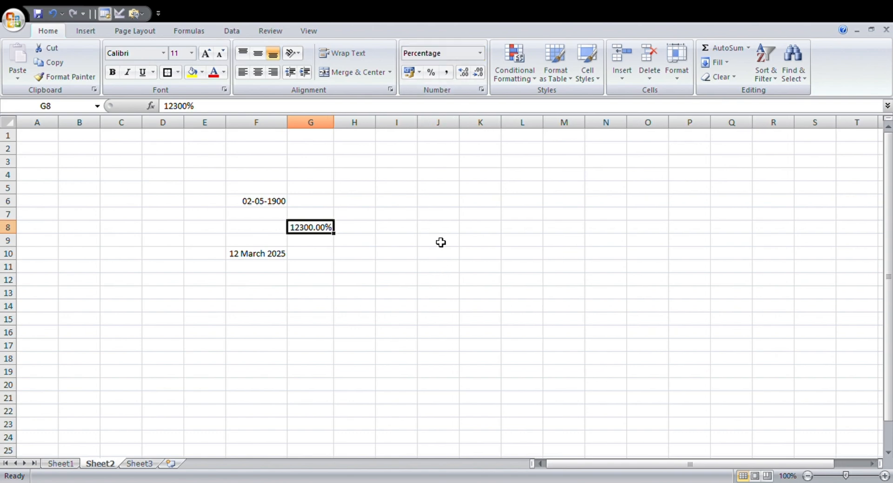
{"action": "left_click", "coordinate": [482, 54]}
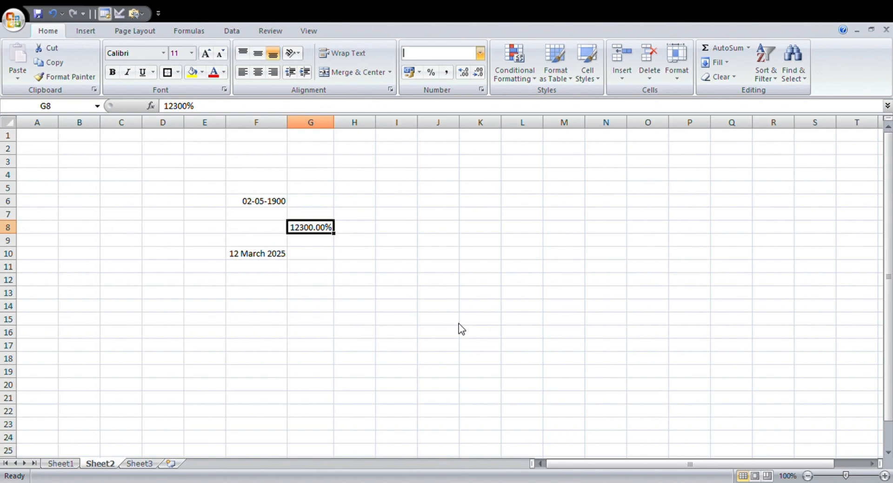
{"action": "left_click", "coordinate": [254, 333]}
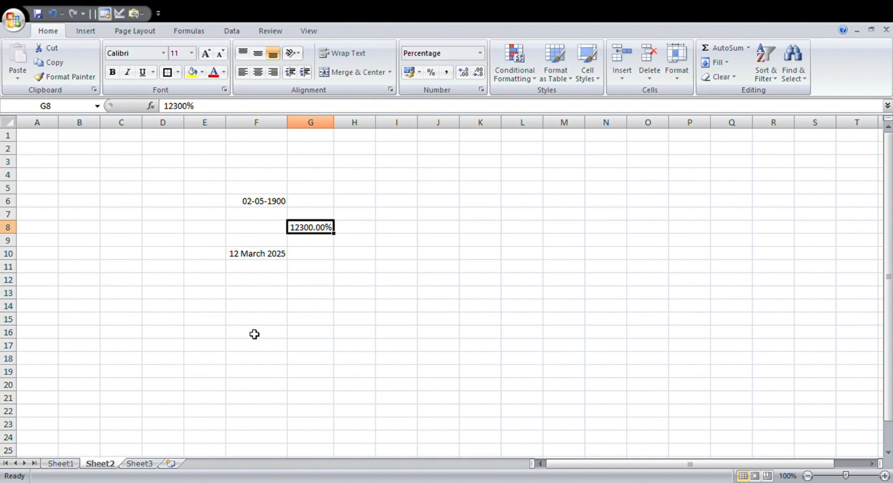
{"action": "left_click", "coordinate": [482, 53]}
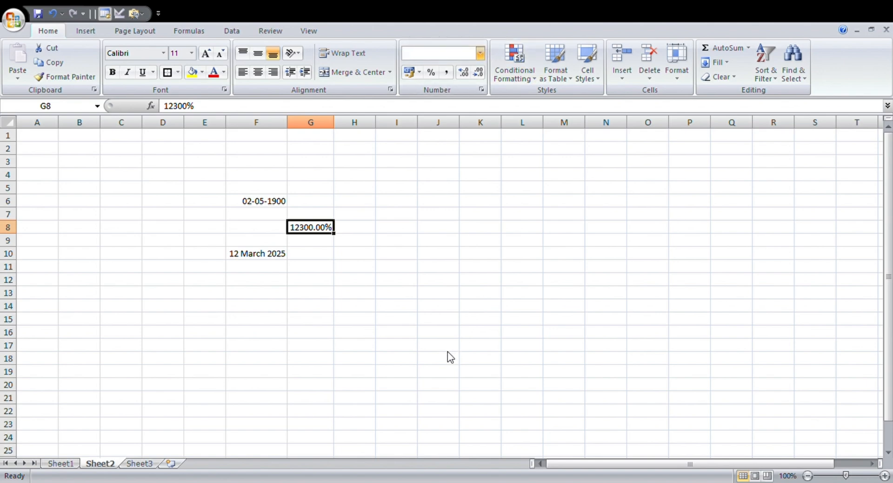
{"action": "left_click", "coordinate": [510, 228]}
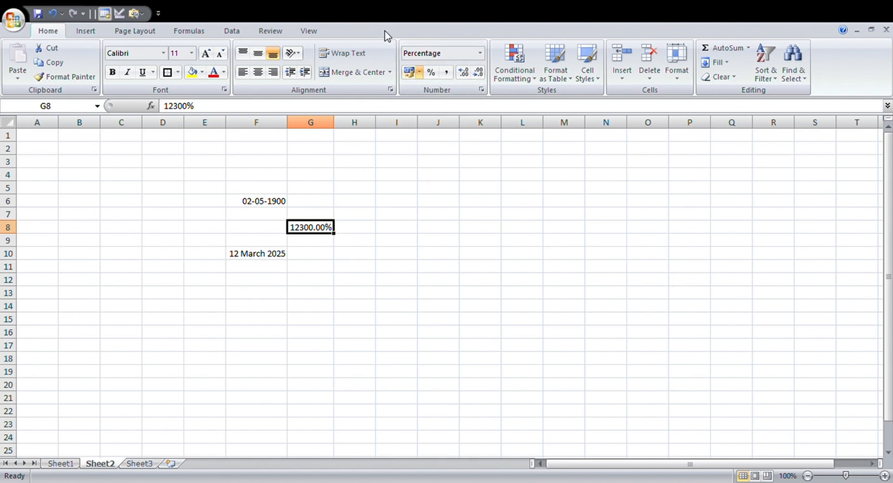
Step: Apply the percent style and the comma style in turn to the number in G8
{"action": "left_click", "coordinate": [435, 75]}
{"action": "left_click", "coordinate": [445, 72]}
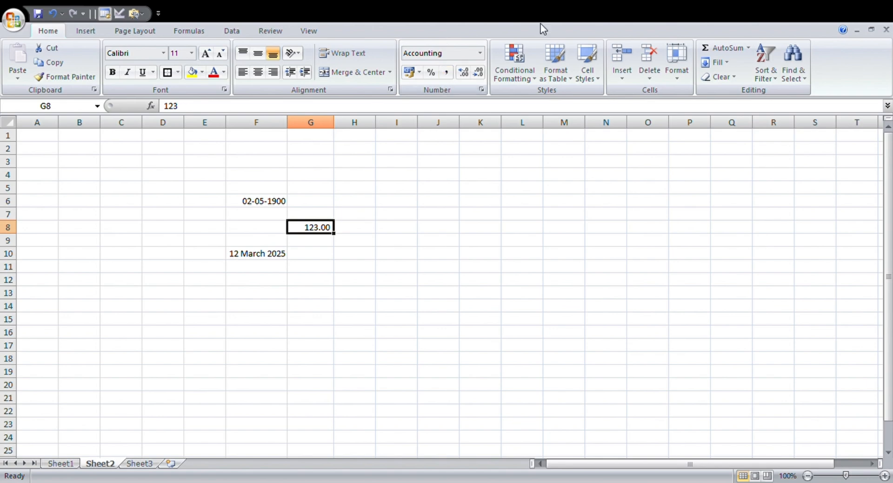
{"action": "left_click", "coordinate": [531, 58]}
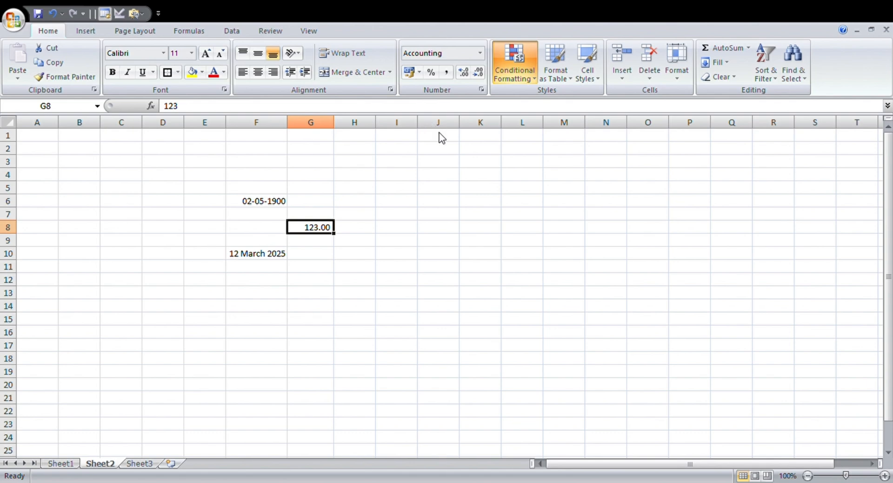
{"action": "left_click", "coordinate": [511, 394]}
Step: Enter the values 10, 2, 34, 23 and 56 down cells J13 to J17
{"action": "left_click", "coordinate": [458, 293]}
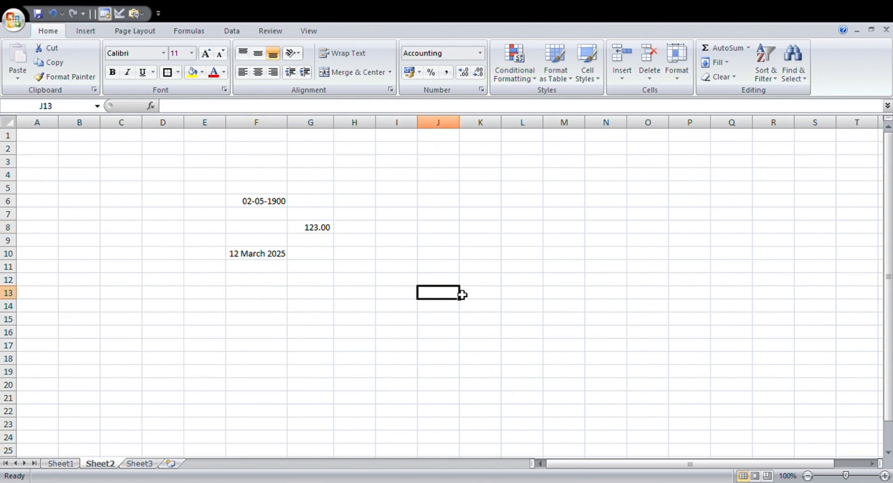
{"action": "type", "text": "10"}
{"action": "key", "text": "Return"}
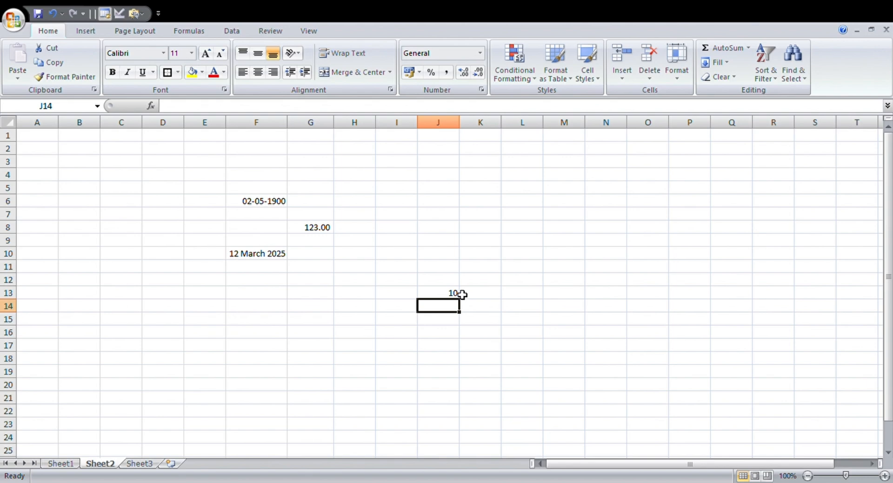
{"action": "type", "text": "2"}
{"action": "key", "text": "Return"}
{"action": "type", "text": "34"}
{"action": "key", "text": "Return"}
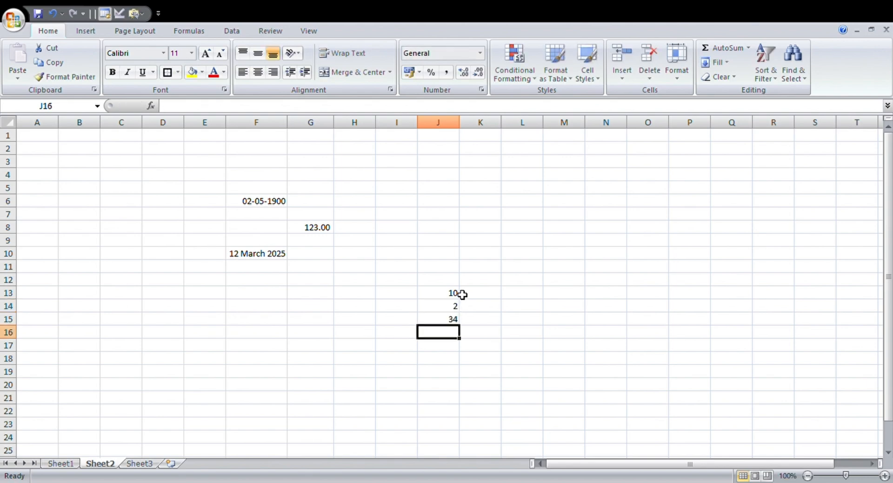
{"action": "type", "text": "23"}
{"action": "key", "text": "Return"}
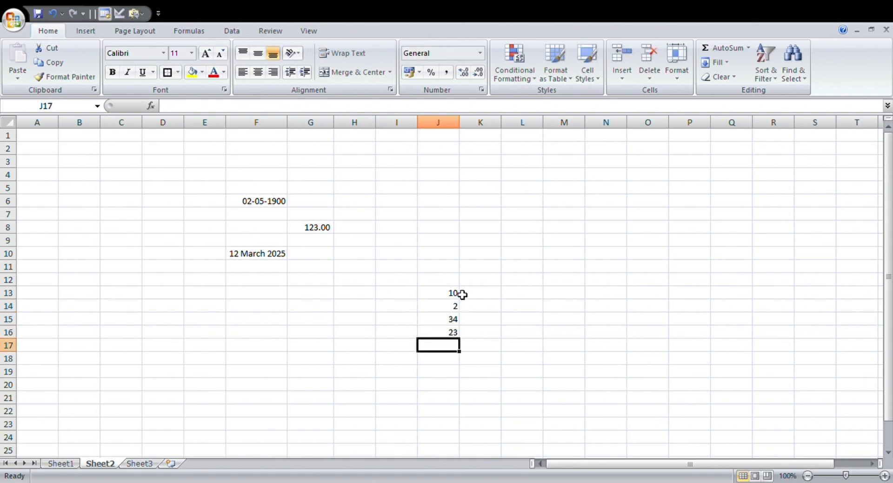
{"action": "type", "text": "56"}
{"action": "key", "text": "Return"}
Step: Highlight the values less than 10 in J13:J17 in light red with a conditional formatting rule
{"action": "left_click_drag", "start_coordinate": [462, 294], "coordinate": [454, 351]}
{"action": "left_click", "coordinate": [511, 58]}
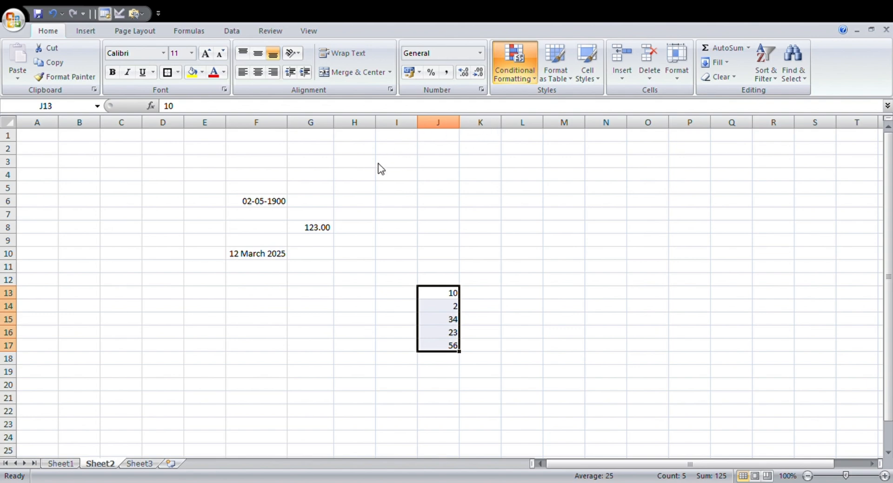
{"action": "left_click", "coordinate": [379, 140]}
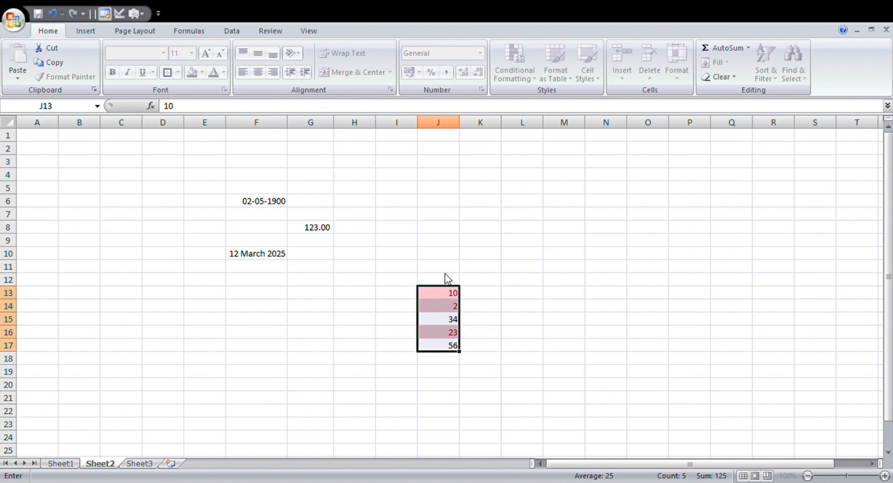
{"action": "type", "text": "20"}
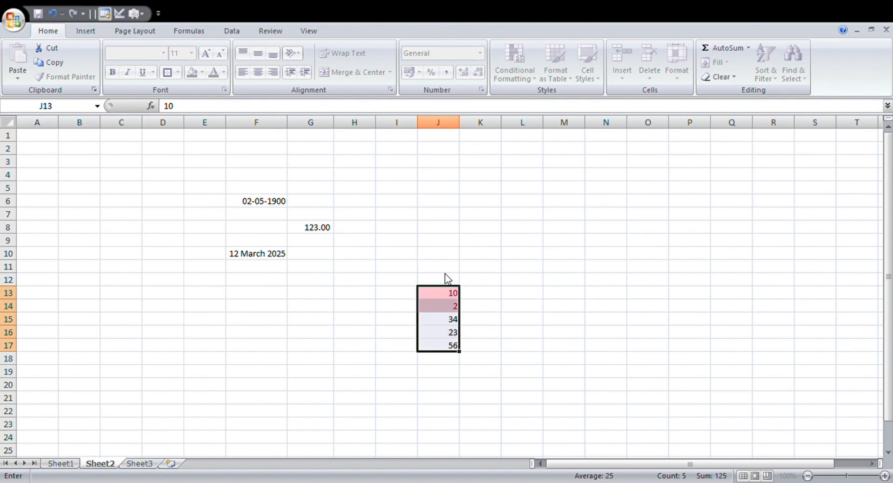
{"action": "key", "text": "BackSpace"}
{"action": "key", "text": "BackSpace"}
{"action": "type", "text": "10"}
{"action": "key", "text": "Return"}
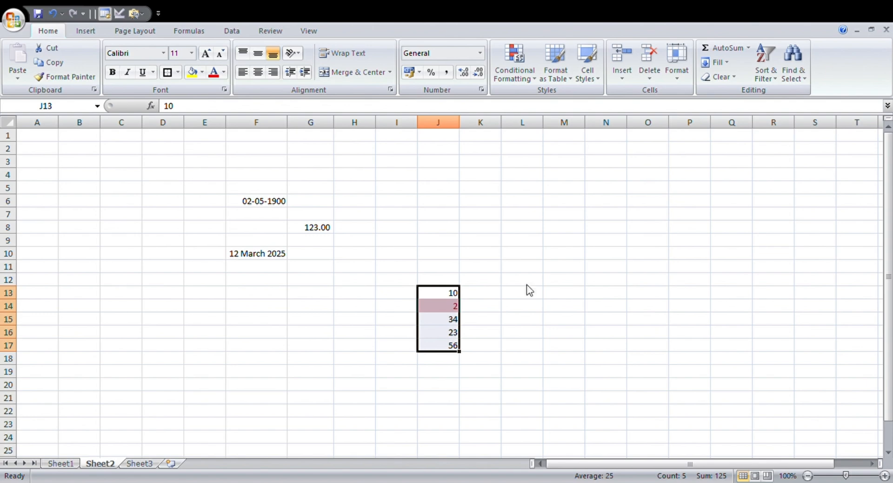
Step: Add green data bars to the values in J13:J17 with conditional formatting
{"action": "left_click", "coordinate": [532, 77]}
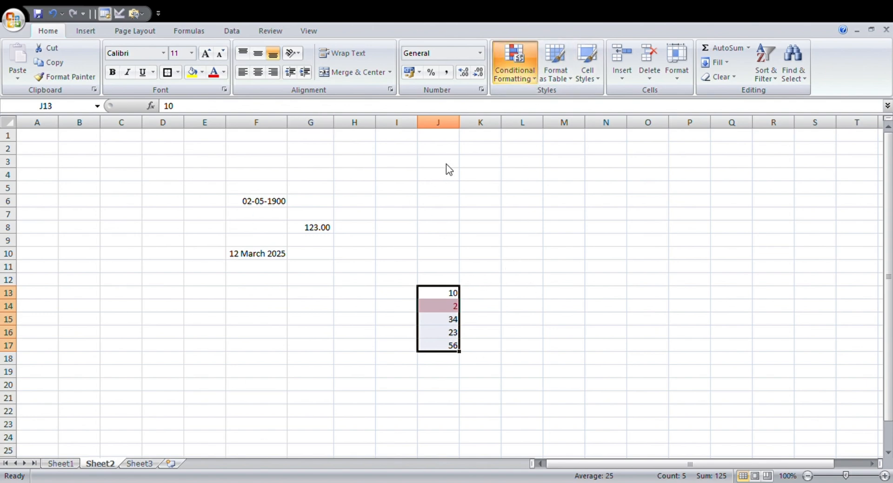
{"action": "left_click", "coordinate": [382, 174]}
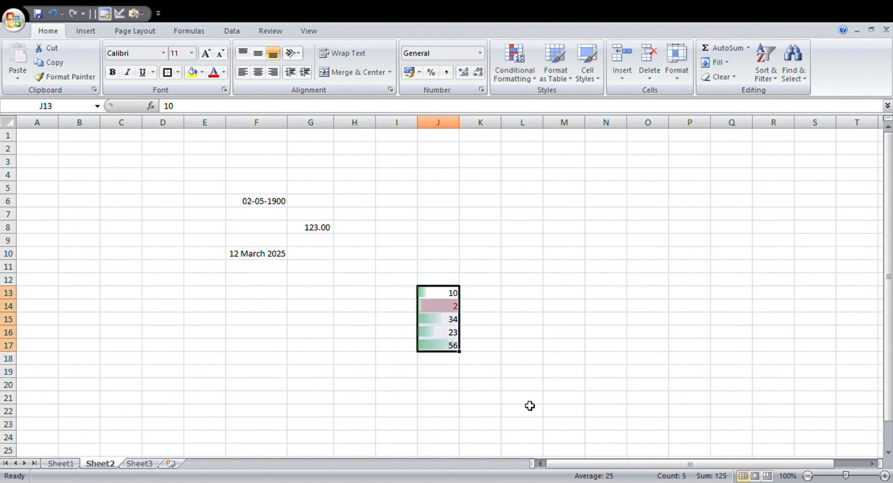
{"action": "left_click", "coordinate": [524, 68]}
Step: Replace the value in cell J17 with 2
{"action": "left_click", "coordinate": [454, 348]}
{"action": "type", "text": "2"}
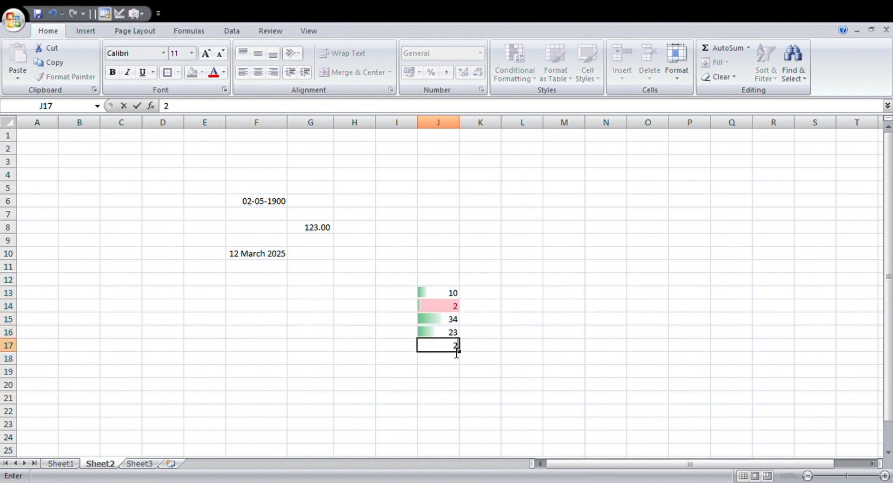
{"action": "left_click", "coordinate": [532, 345]}
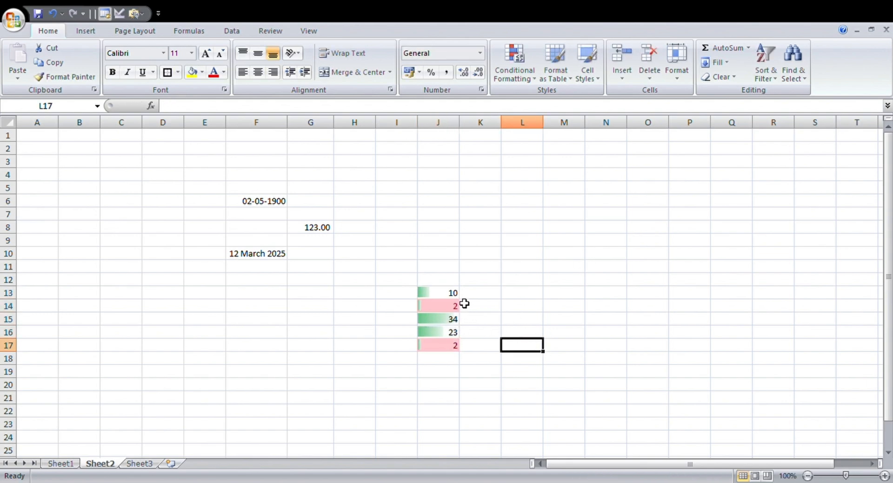
Step: Clear the conditional formatting from J13:J17 and highlight the duplicate values in light red instead
{"action": "left_click_drag", "start_coordinate": [456, 295], "coordinate": [463, 347]}
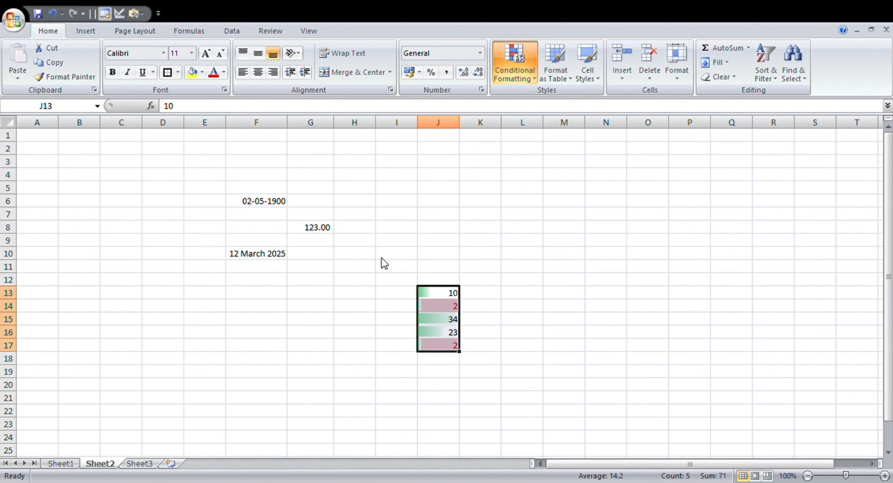
{"action": "key", "text": "ctrl+z"}
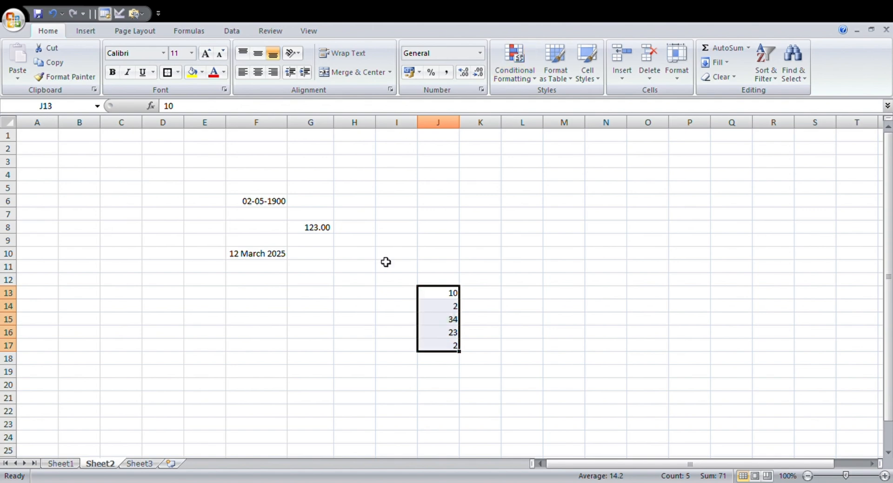
{"action": "left_click", "coordinate": [520, 54]}
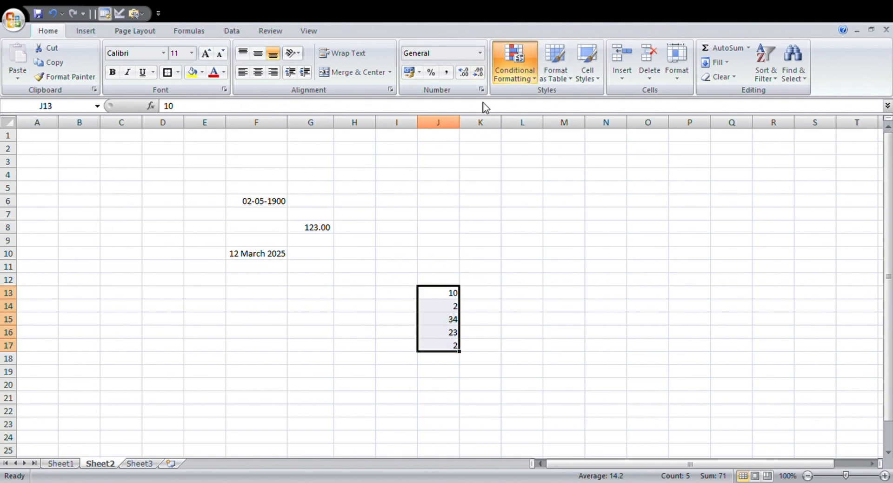
{"action": "left_click", "coordinate": [341, 266]}
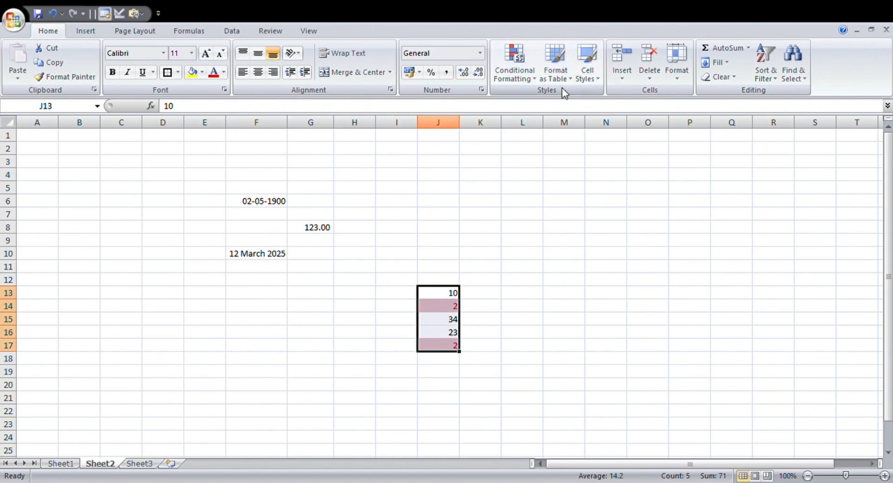
Step: Format the range J13:J17 as a table with a green banded style and a generated header row
{"action": "left_click", "coordinate": [556, 70]}
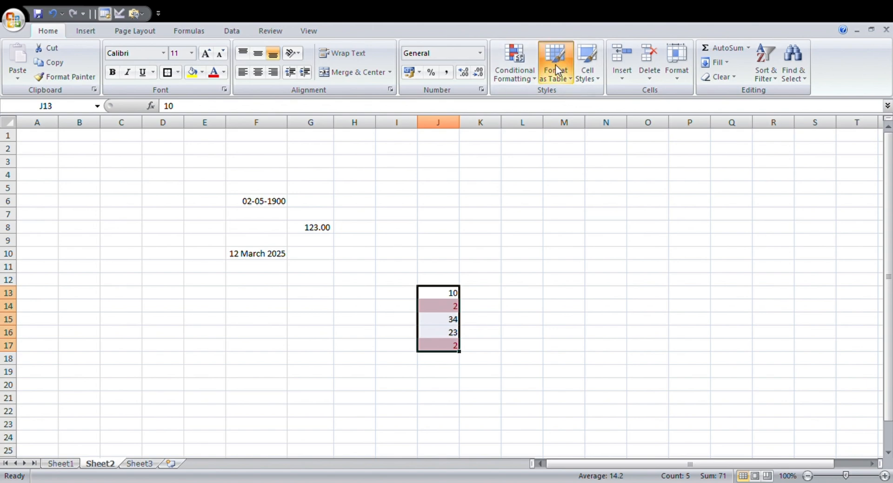
{"action": "left_click", "coordinate": [404, 284]}
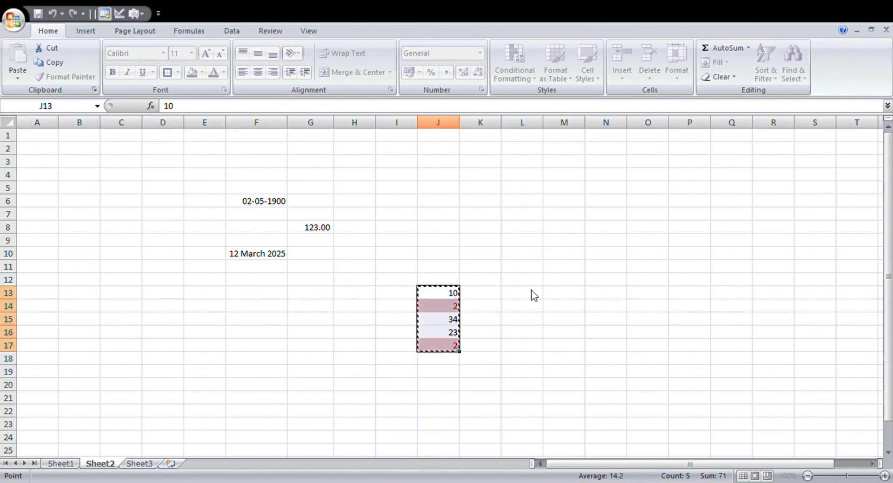
{"action": "key", "text": "Return"}
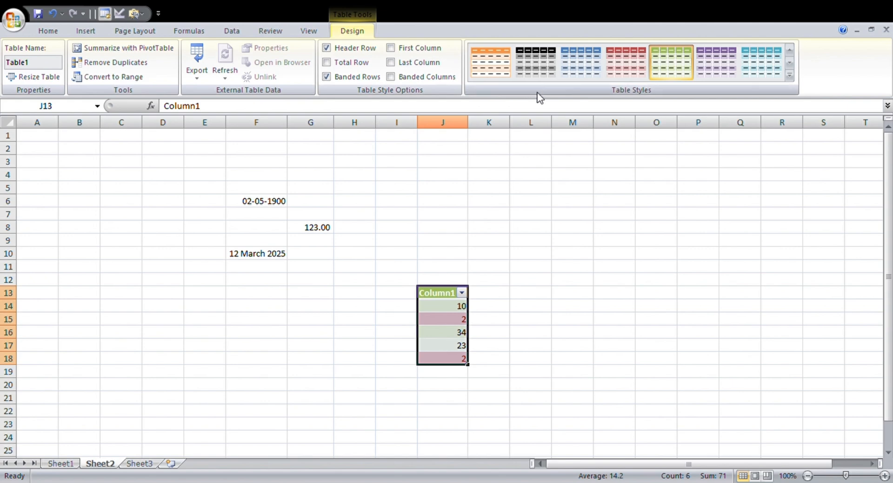
Step: Apply a solid purple cell style with white text to the table cells J13:J18
{"action": "left_click", "coordinate": [48, 32]}
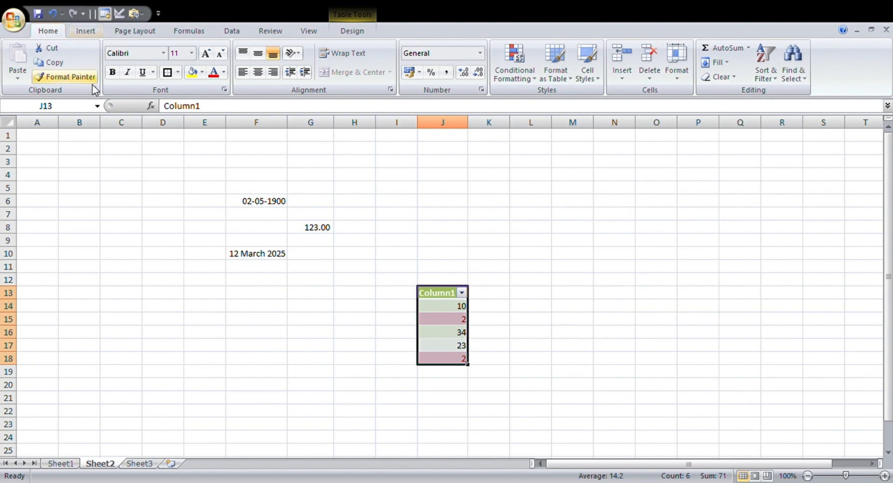
{"action": "left_click", "coordinate": [598, 56]}
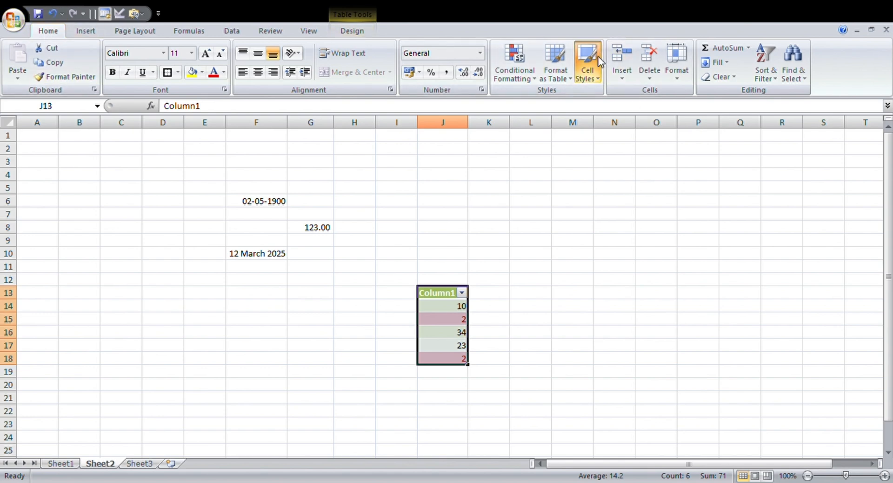
{"action": "left_click", "coordinate": [401, 270]}
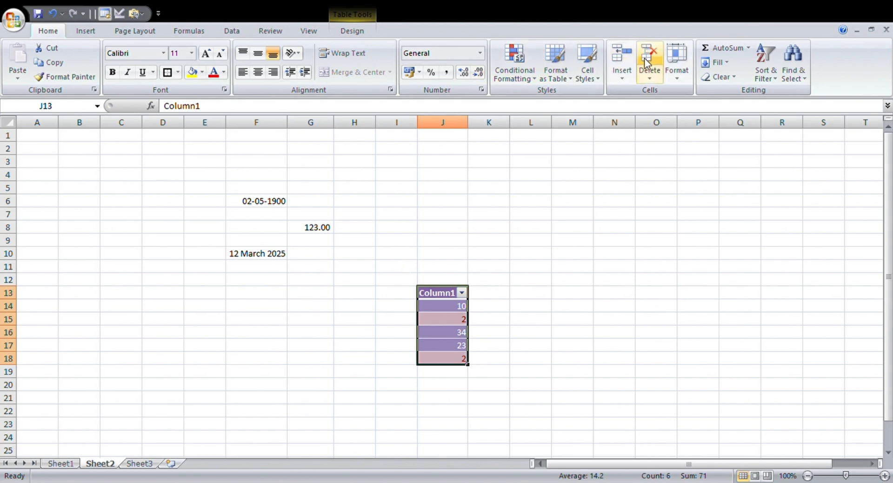
Step: Insert a new column at J in the table, before the existing values, and open the Clear options
{"action": "left_click", "coordinate": [618, 65]}
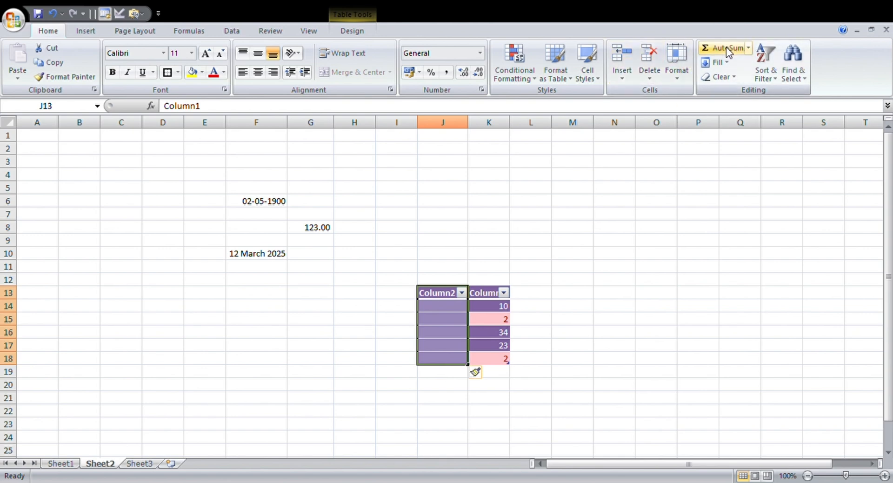
{"action": "left_click", "coordinate": [710, 76]}
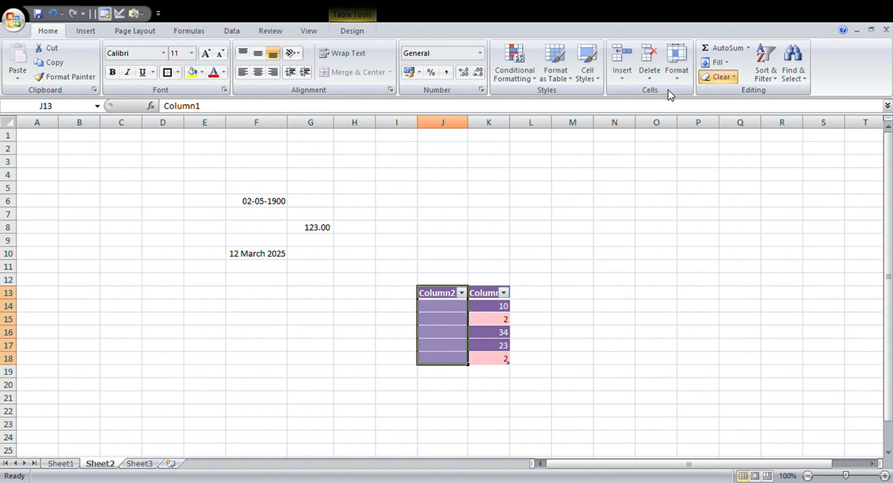